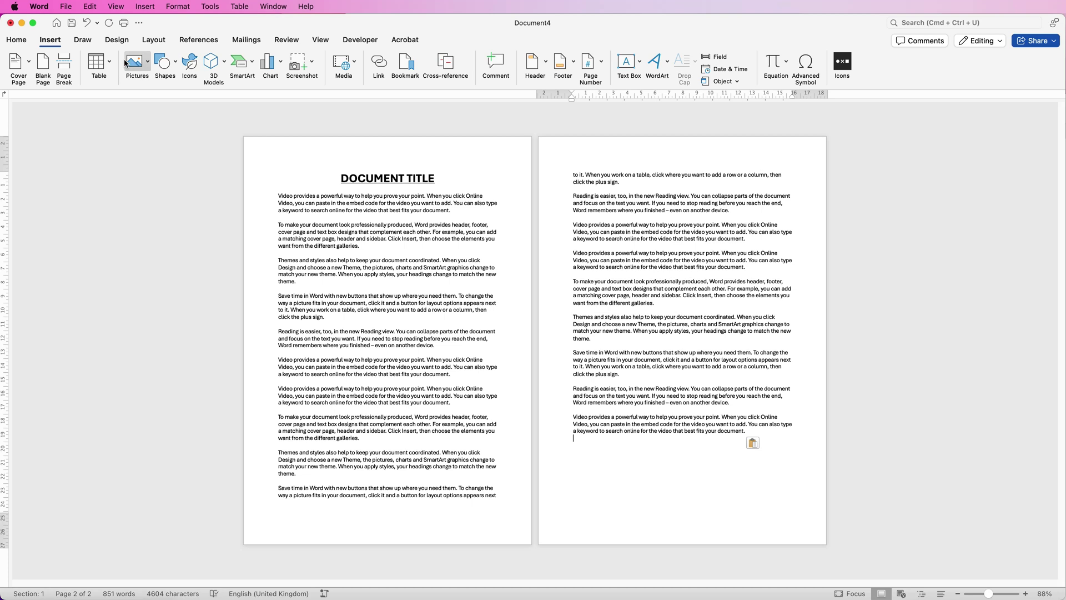
# Insert dog-3277417_1920.jpg from the Images folder, placing it on a new page 3.
pyautogui.click(148, 65)
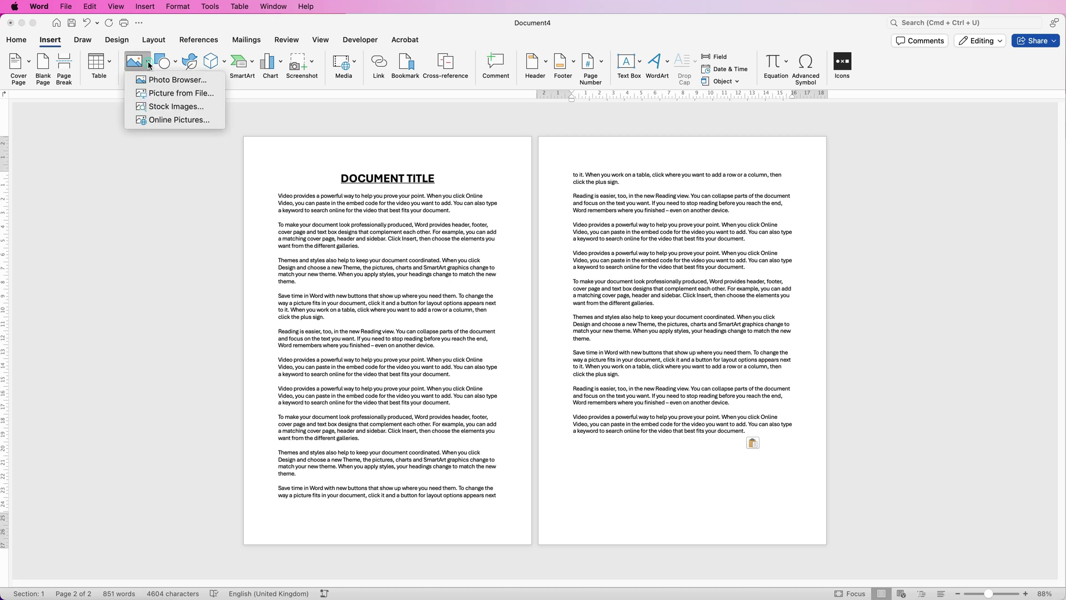
pyautogui.click(164, 94)
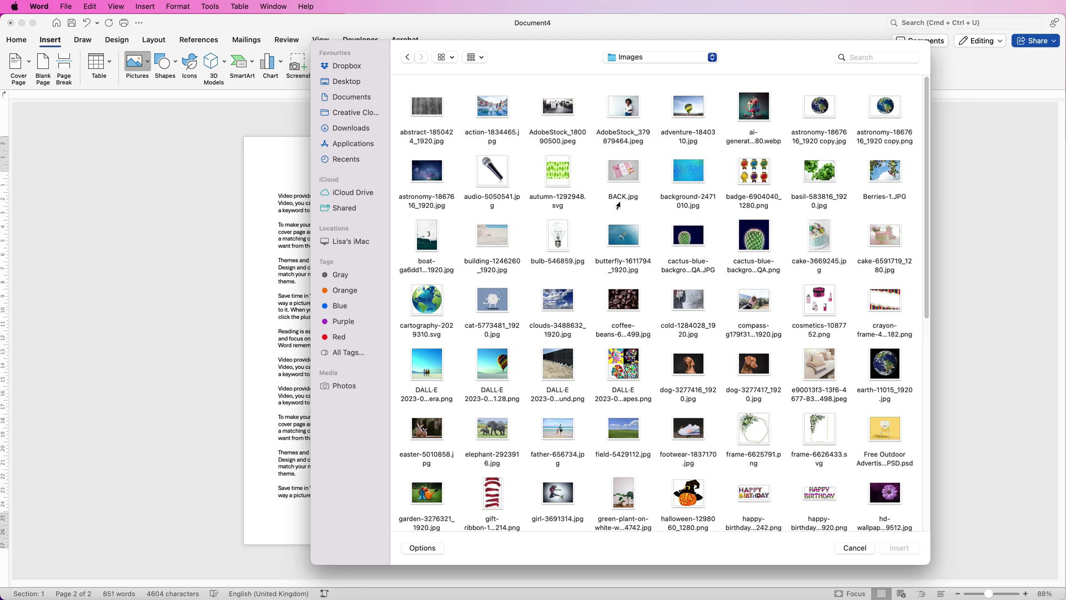
pyautogui.click(749, 371)
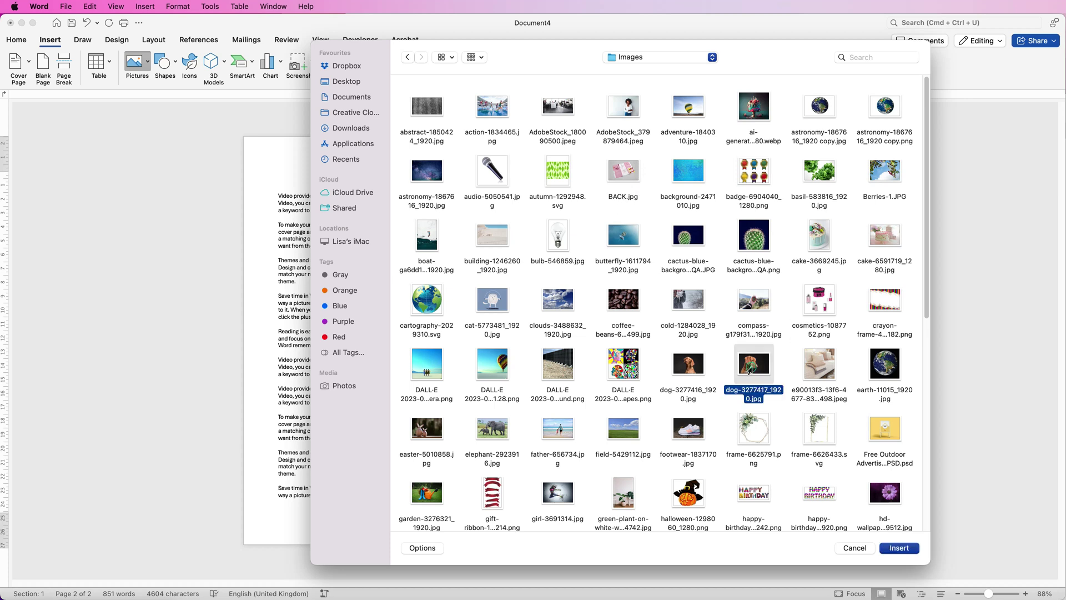
pyautogui.click(893, 549)
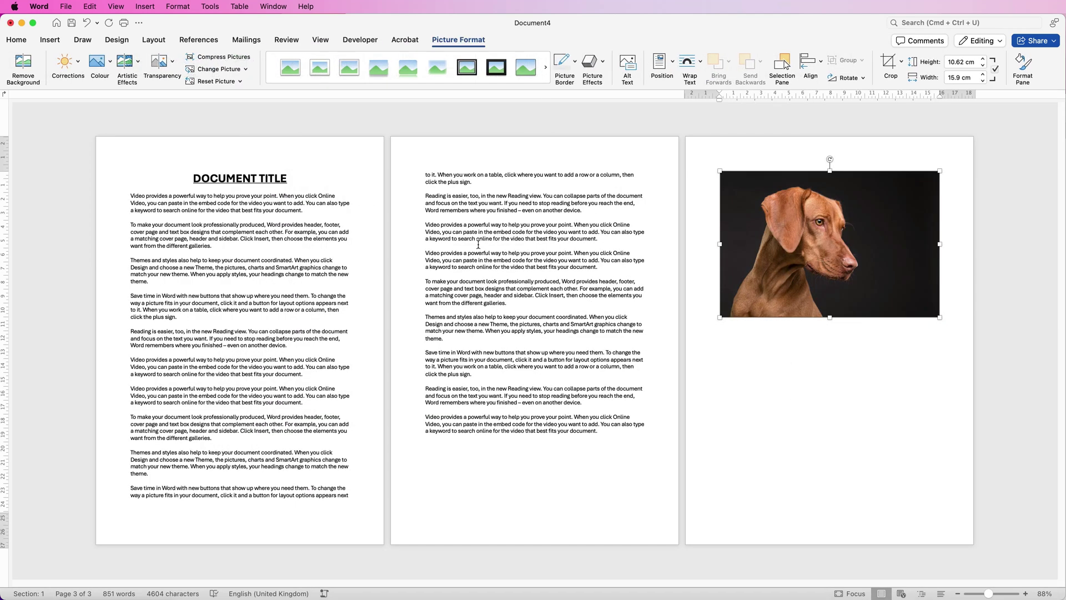
# Search stock images for 'CAKE' and insert the tiered pink-rose cake in place of the dog photo.
pyautogui.click(51, 40)
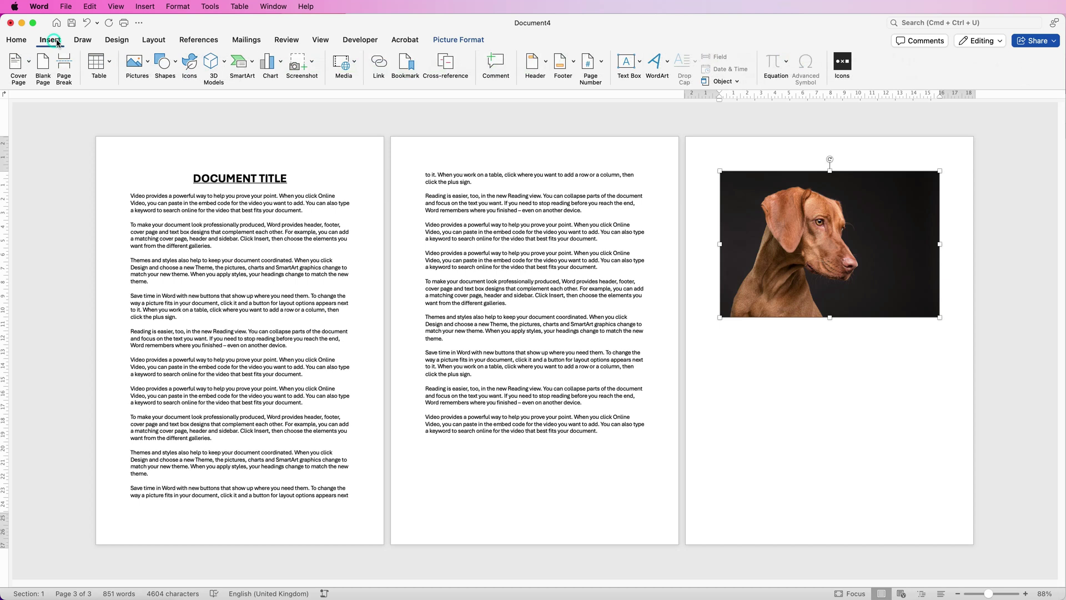
pyautogui.click(149, 65)
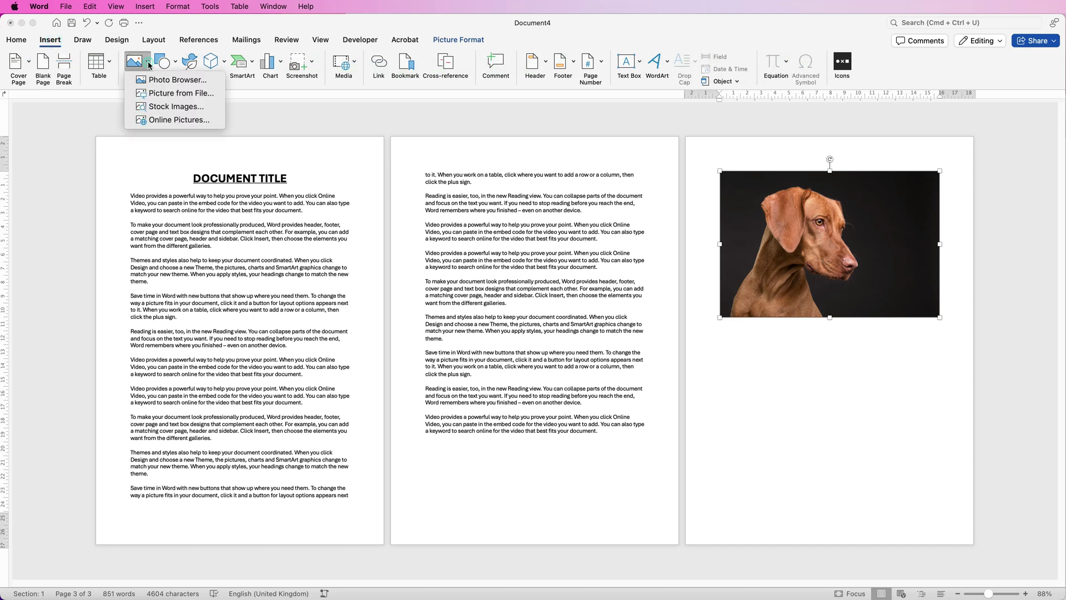
pyautogui.click(162, 106)
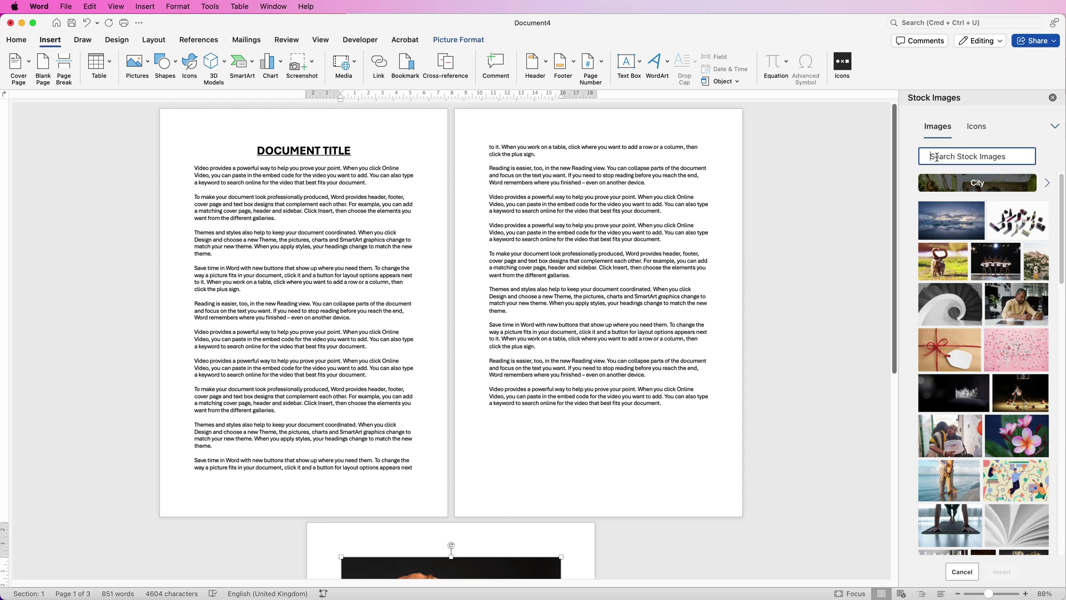
pyautogui.write('CAKE')
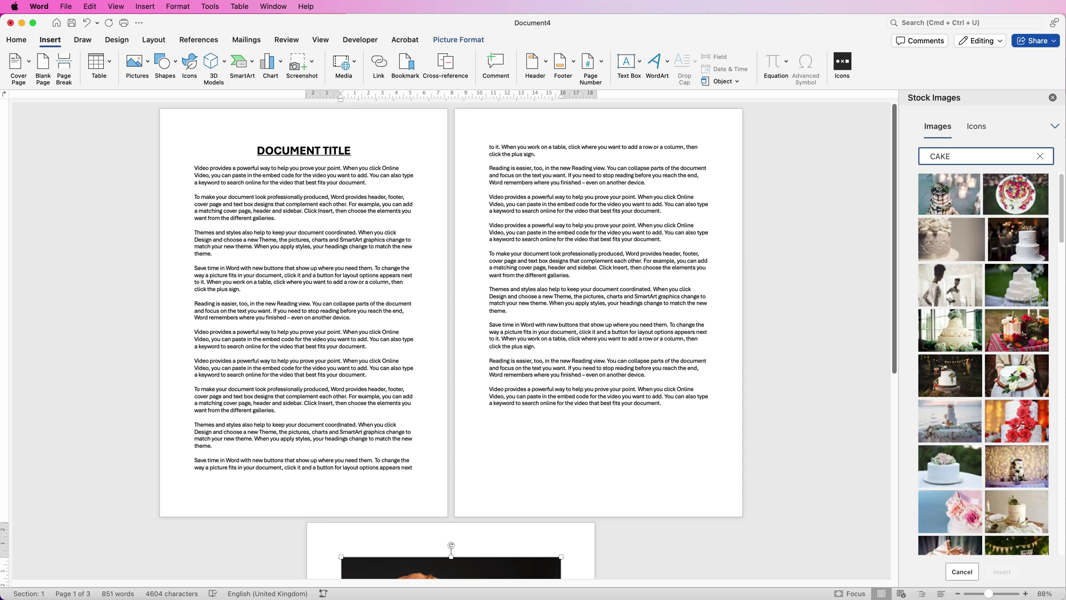
pyautogui.moveTo(1061, 221); pyautogui.dragTo(1051, 352)
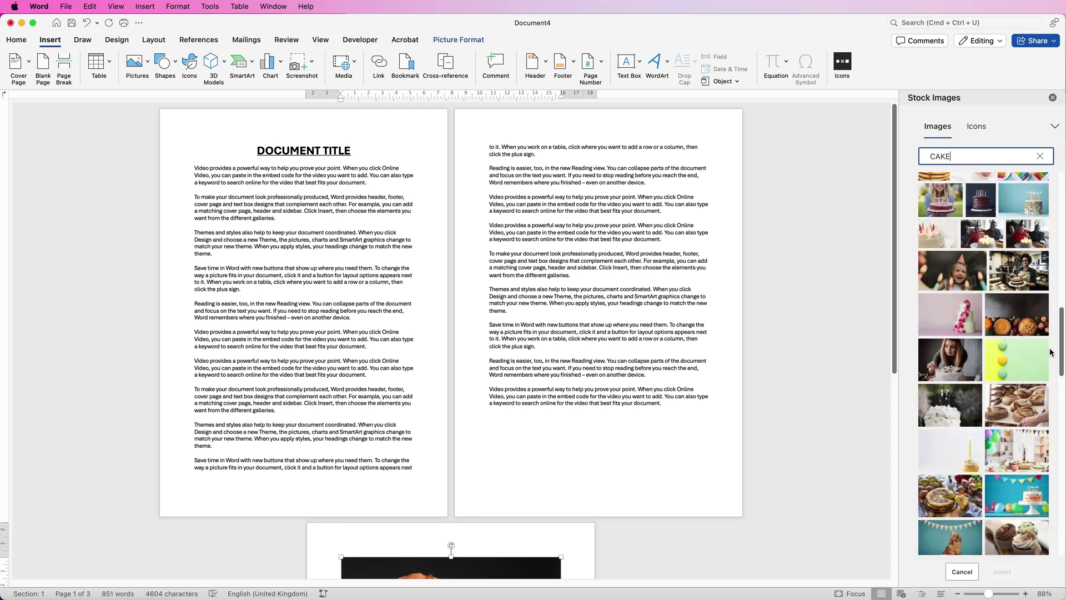
pyautogui.click(973, 303)
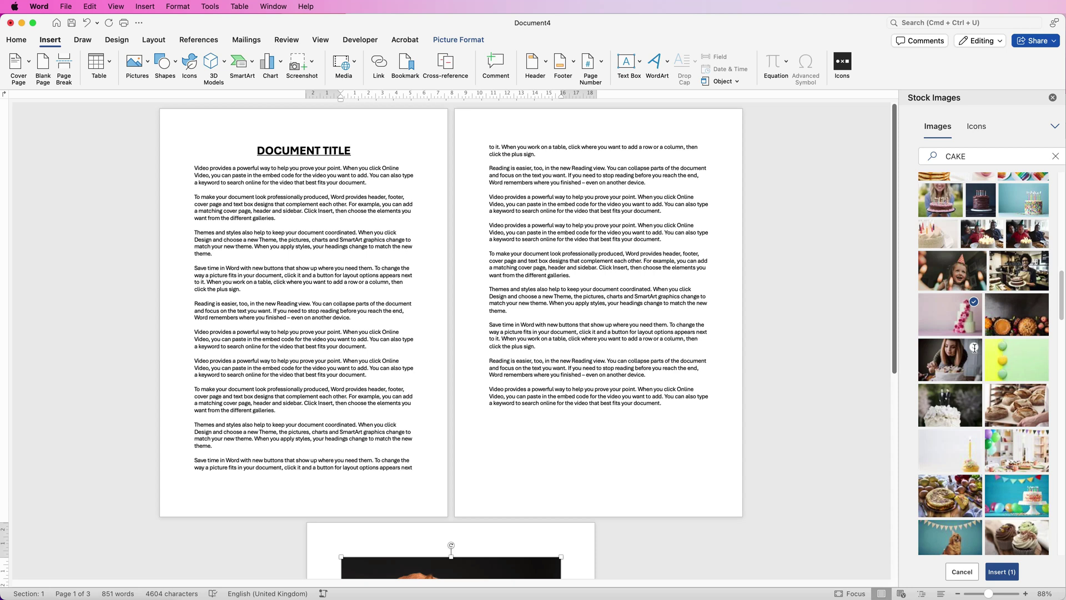
pyautogui.click(1001, 572)
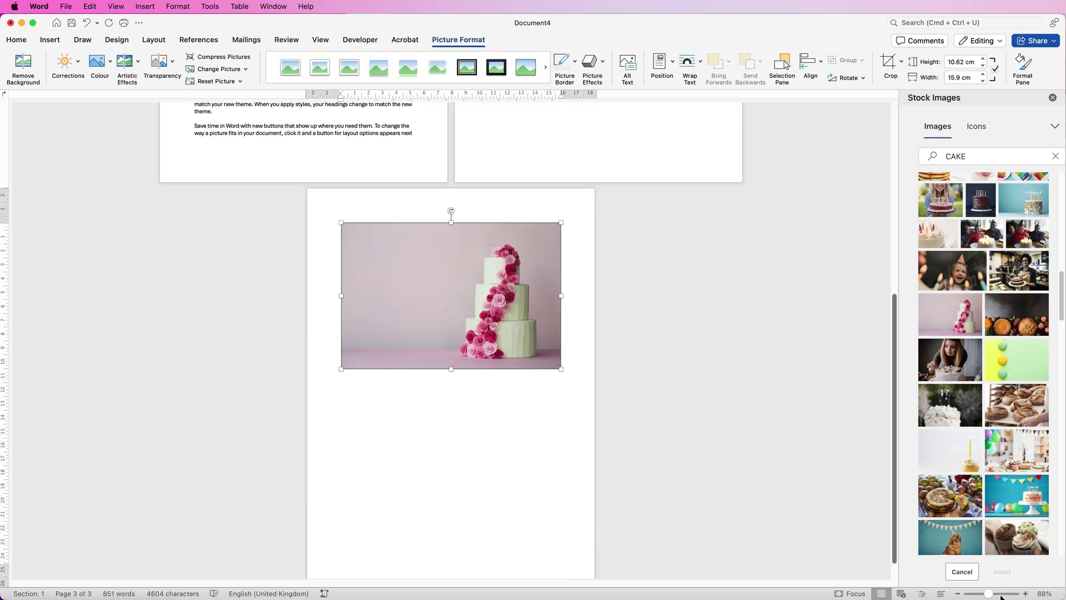
# Zoom out to view all three pages, then browse the Flower category in Online Pictures.
pyautogui.moveTo(990, 596); pyautogui.dragTo(978, 594)
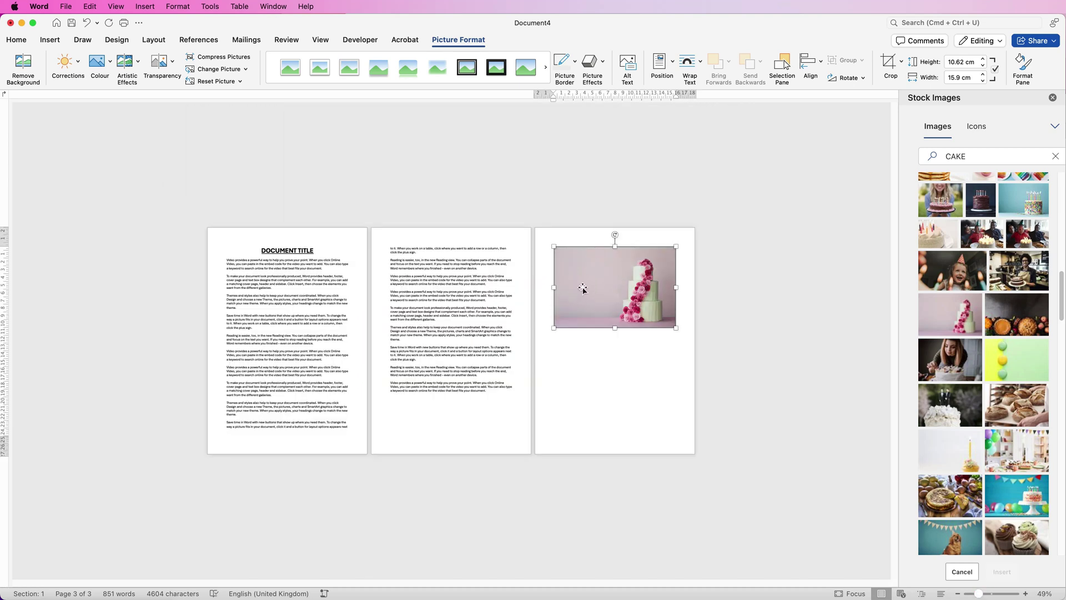
pyautogui.click(986, 594)
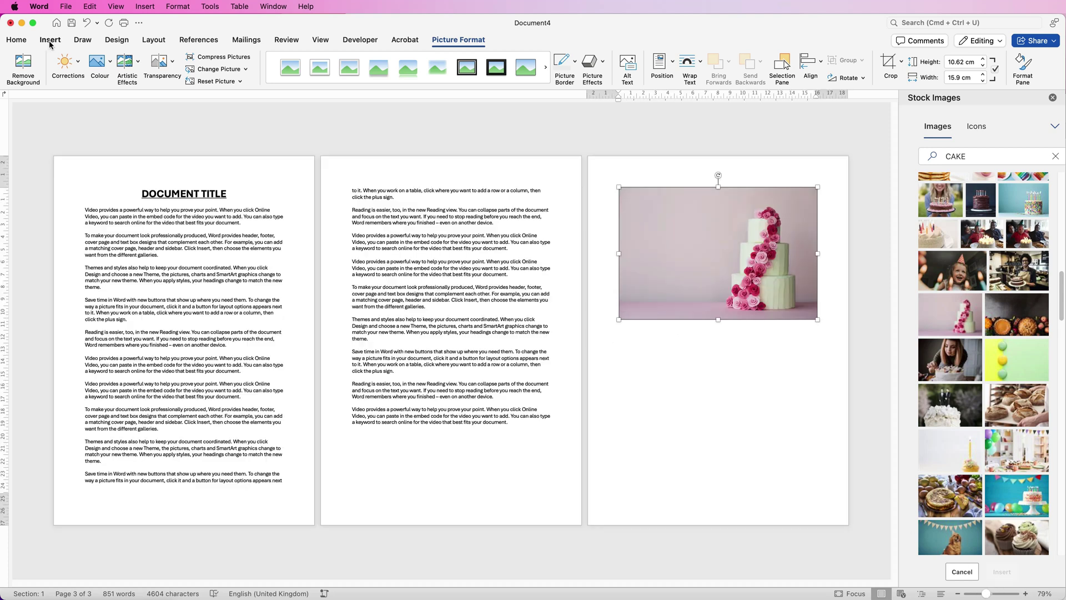
pyautogui.click(50, 41)
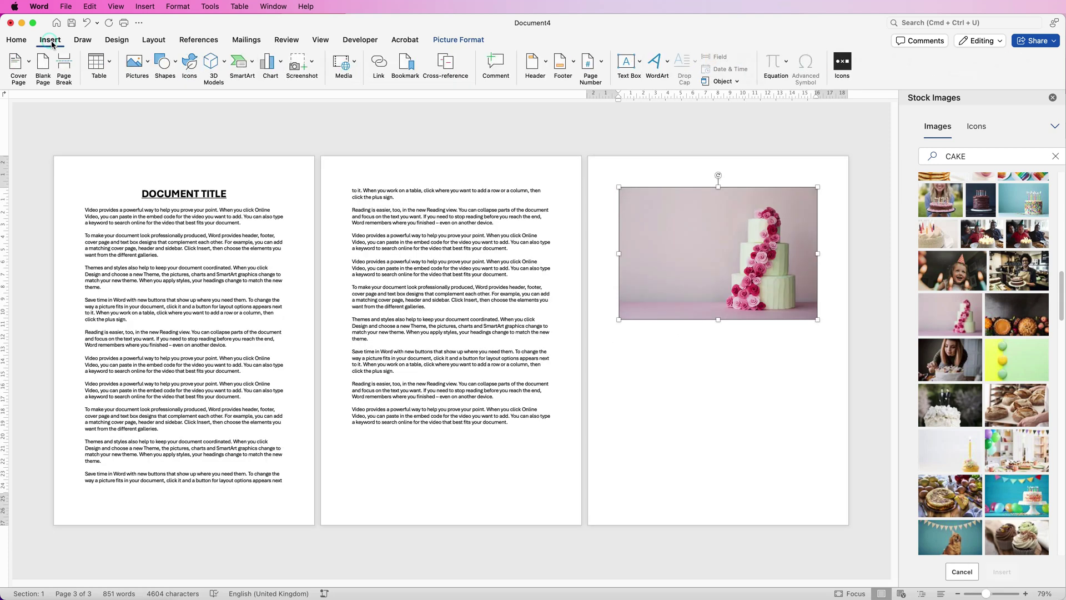
pyautogui.click(148, 65)
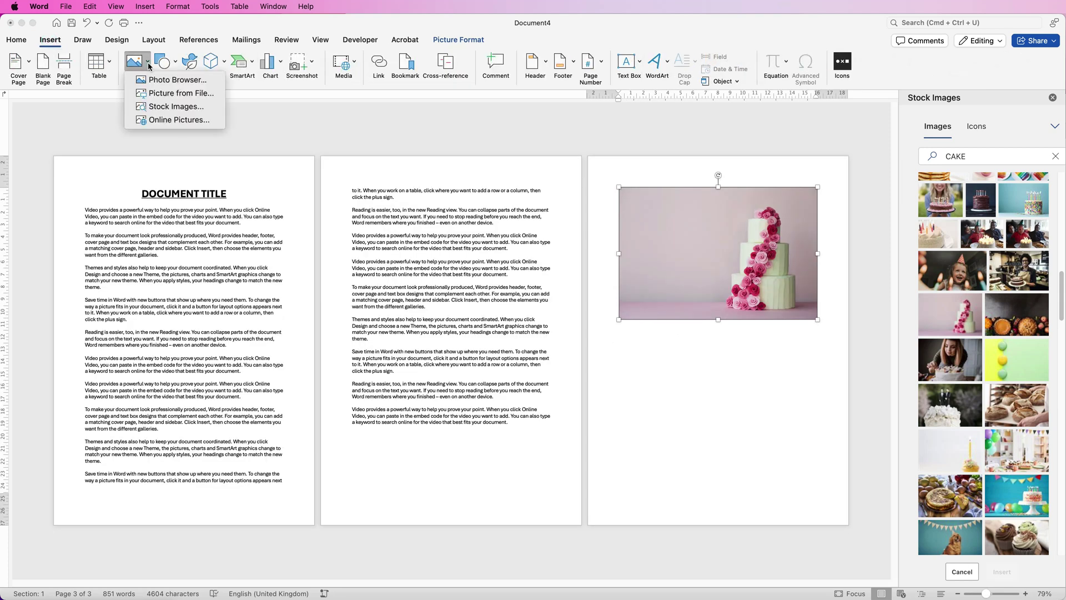
pyautogui.click(158, 121)
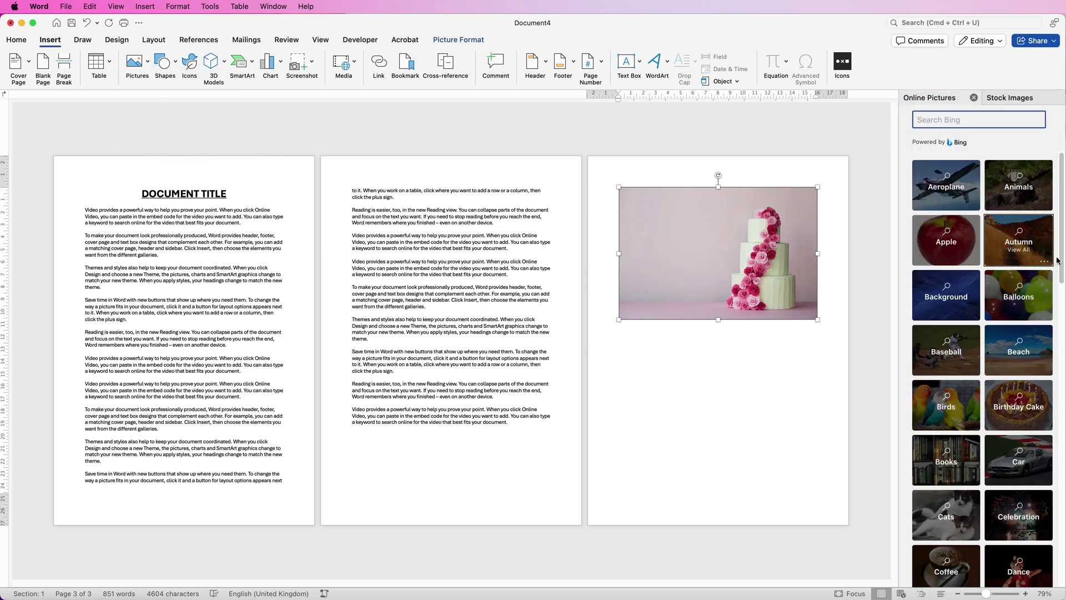
pyautogui.moveTo(1060, 276); pyautogui.dragTo(1061, 419)
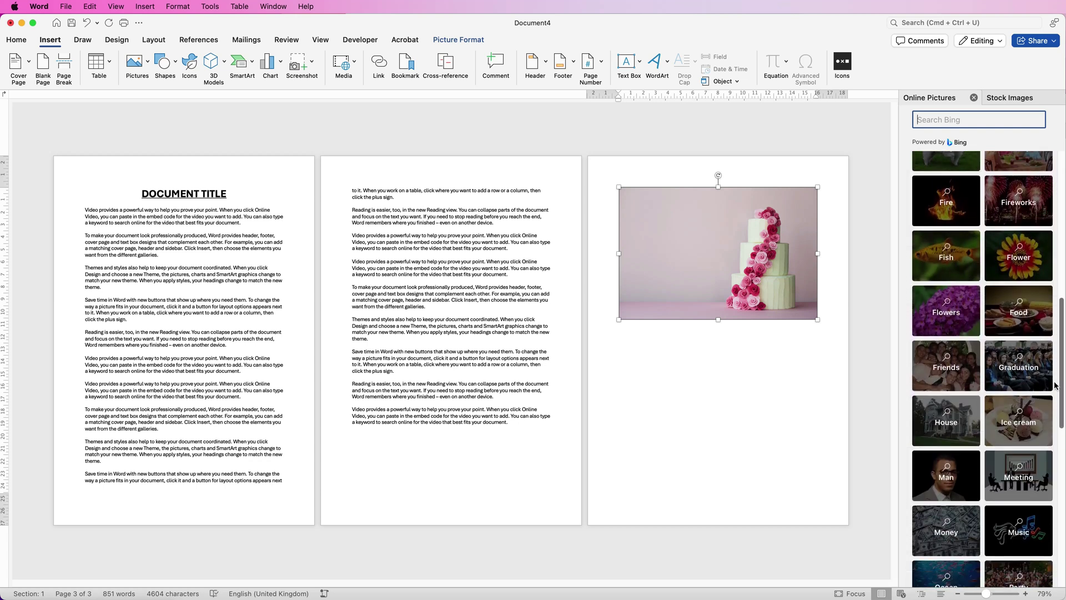
pyautogui.click(1002, 269)
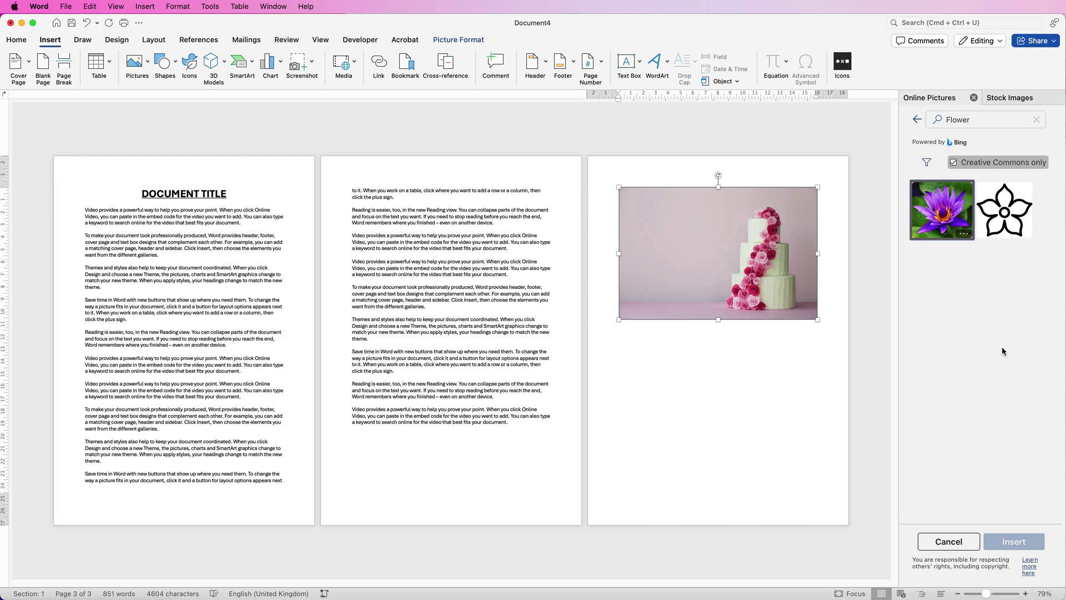
# Search online pictures for 'CAKE' and insert the cartoon birthday-cake picture.
pyautogui.click(982, 126)
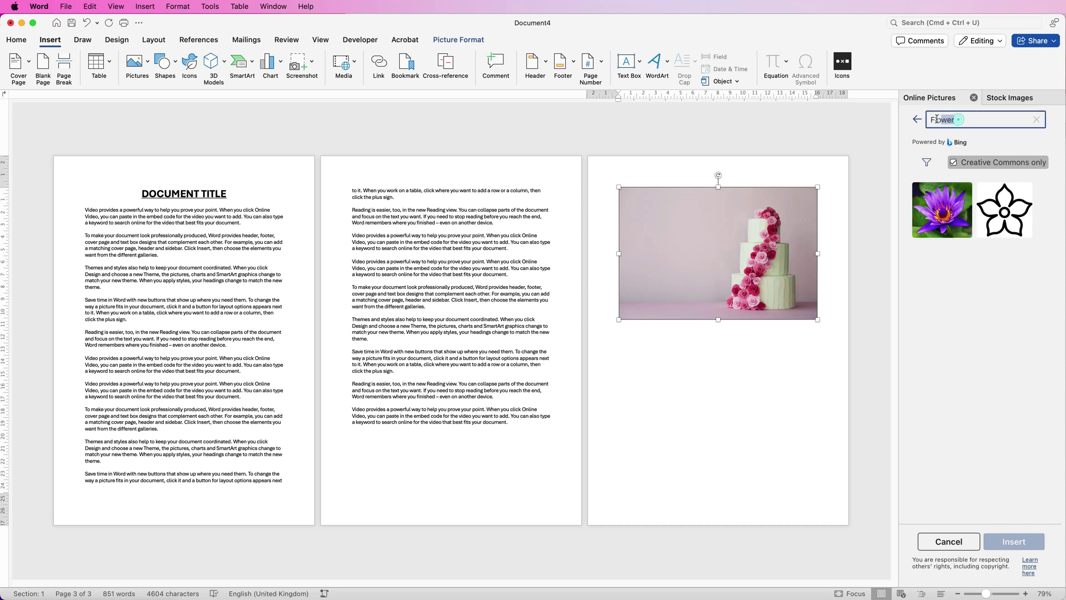
pyautogui.press('cmd+a')
pyautogui.press('BackSpace')
pyautogui.write('CAKE')
pyautogui.press('Return')
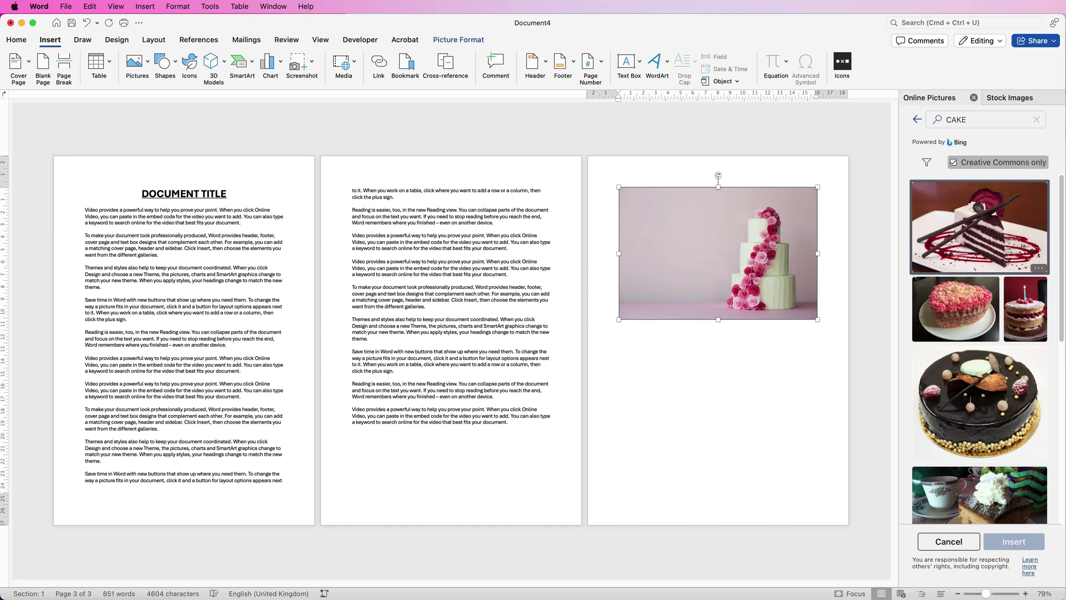
pyautogui.moveTo(1062, 336); pyautogui.dragTo(1055, 525)
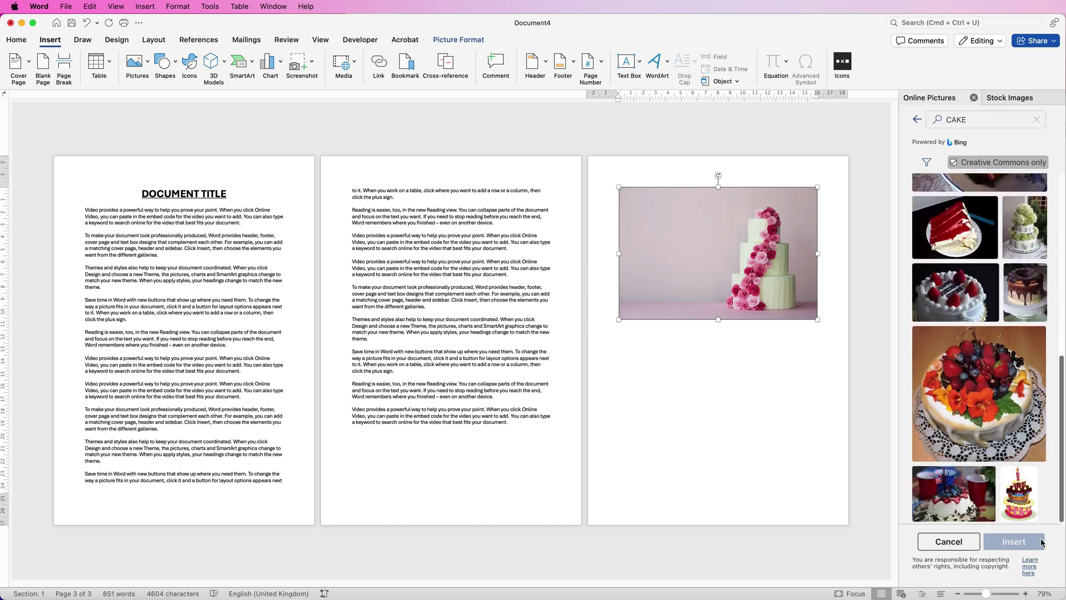
pyautogui.click(1020, 493)
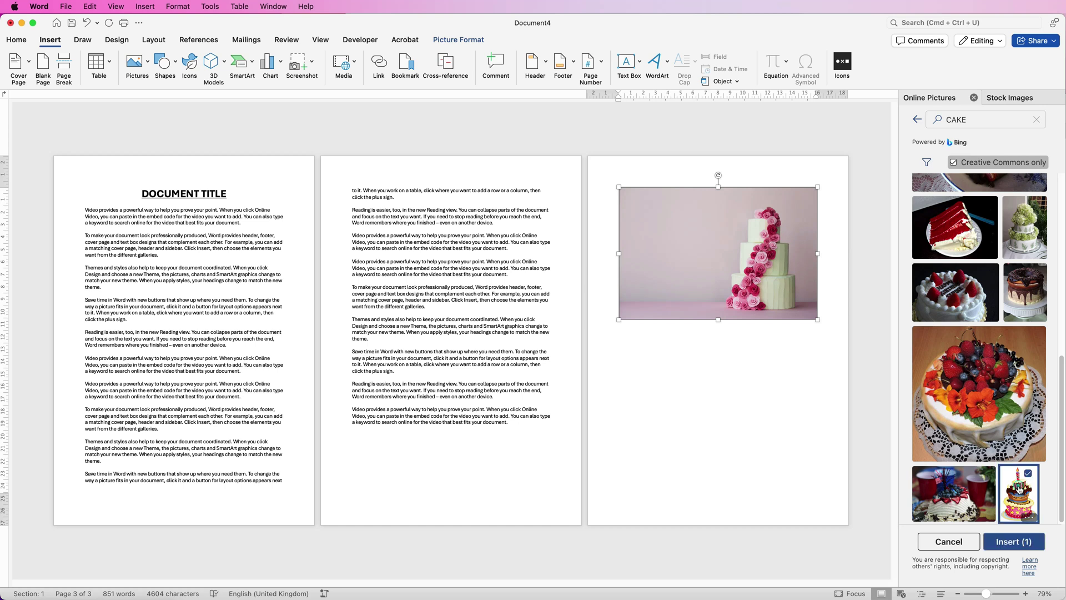
pyautogui.click(1020, 544)
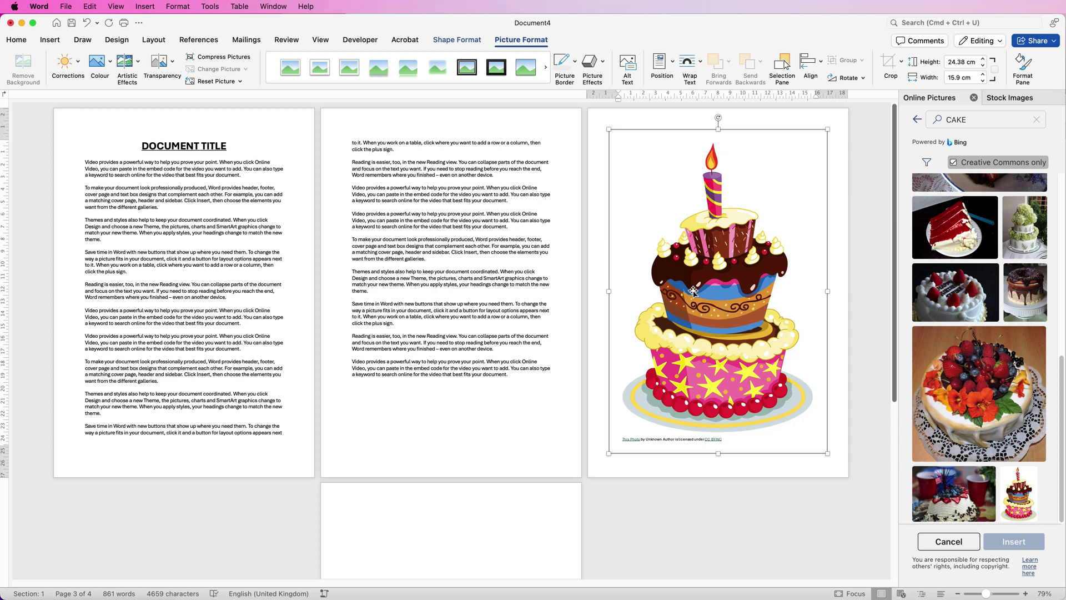
# Set the birthday-cake picture to In Front of Text, shrink it to 18.01 × 11.76 cm, and drag it onto page 1.
pyautogui.moveTo(720, 293); pyautogui.dragTo(474, 282)
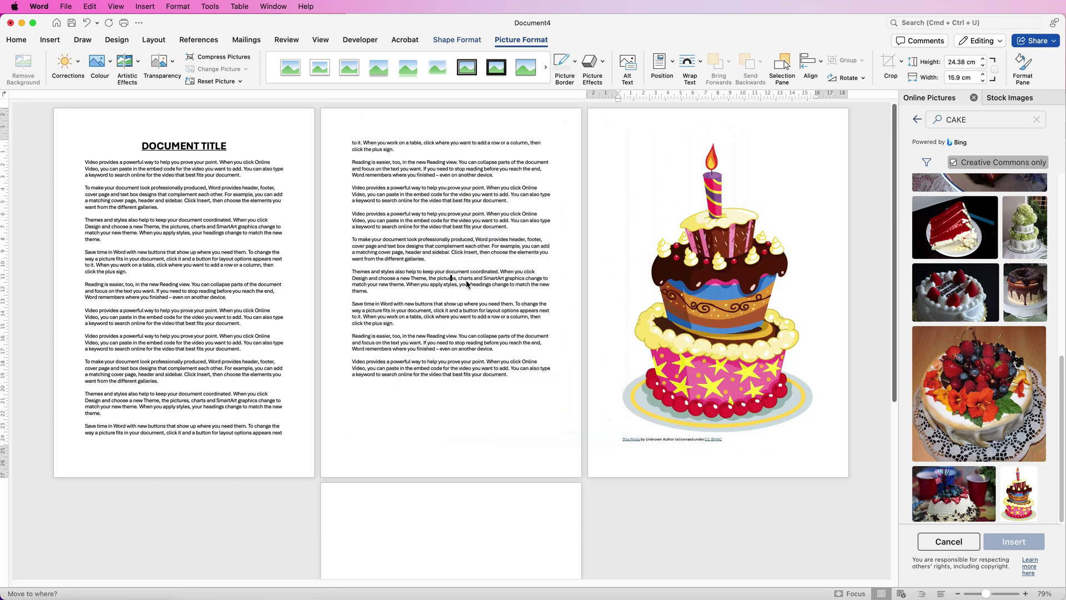
pyautogui.moveTo(663, 253); pyautogui.dragTo(734, 268)
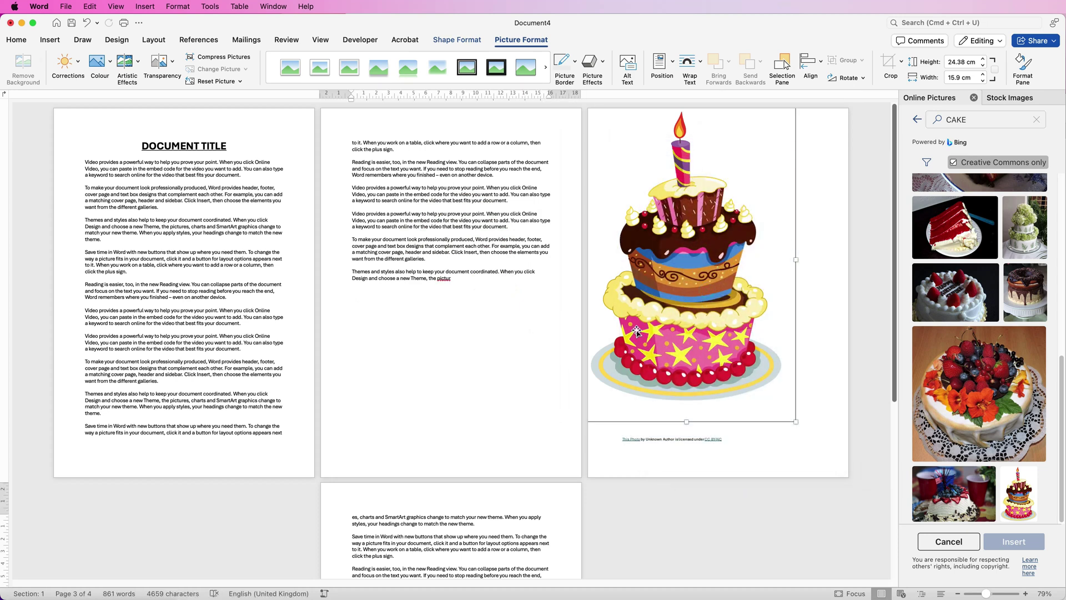
pyautogui.click(700, 65)
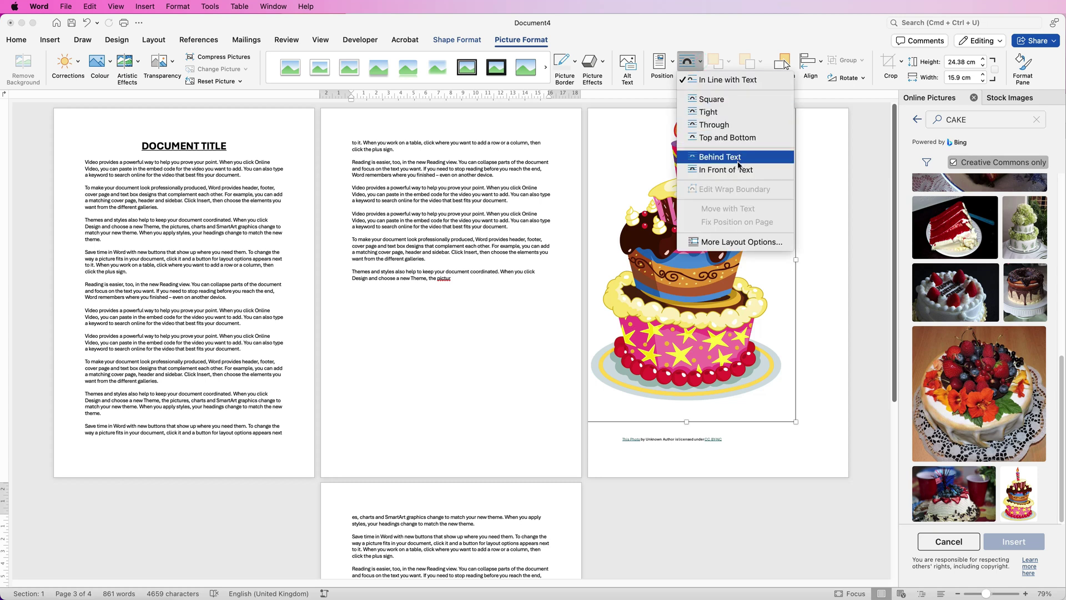
pyautogui.click(707, 173)
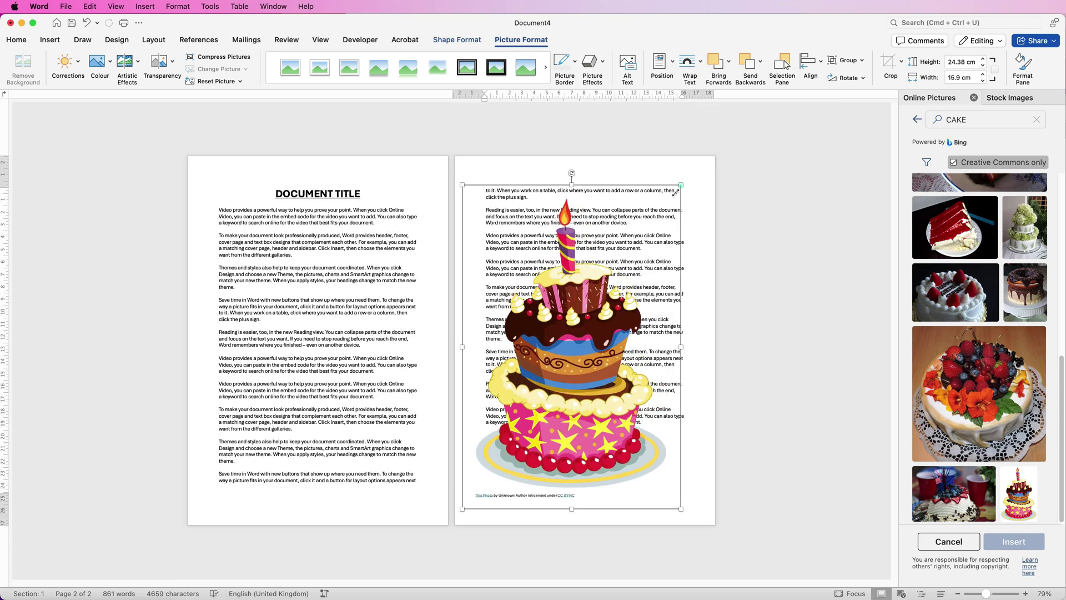
pyautogui.moveTo(676, 192); pyautogui.dragTo(609, 272)
pyautogui.moveTo(558, 397); pyautogui.dragTo(309, 353)
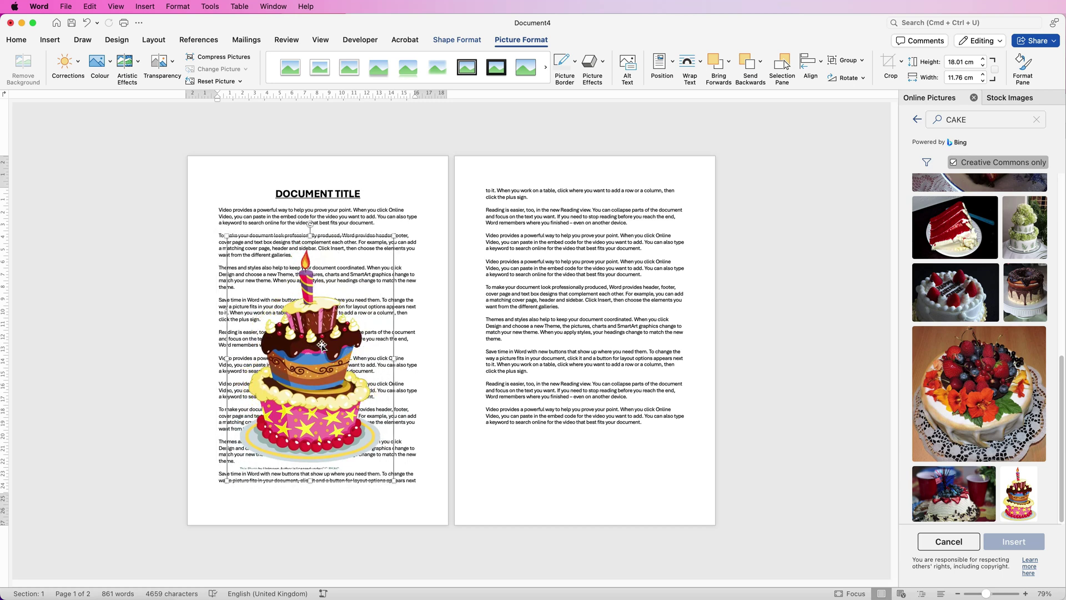
# Delete the cartoon cake, then float the rose cake in front of text at 5.96 × 8.94 cm.
pyautogui.press('BackSpace')
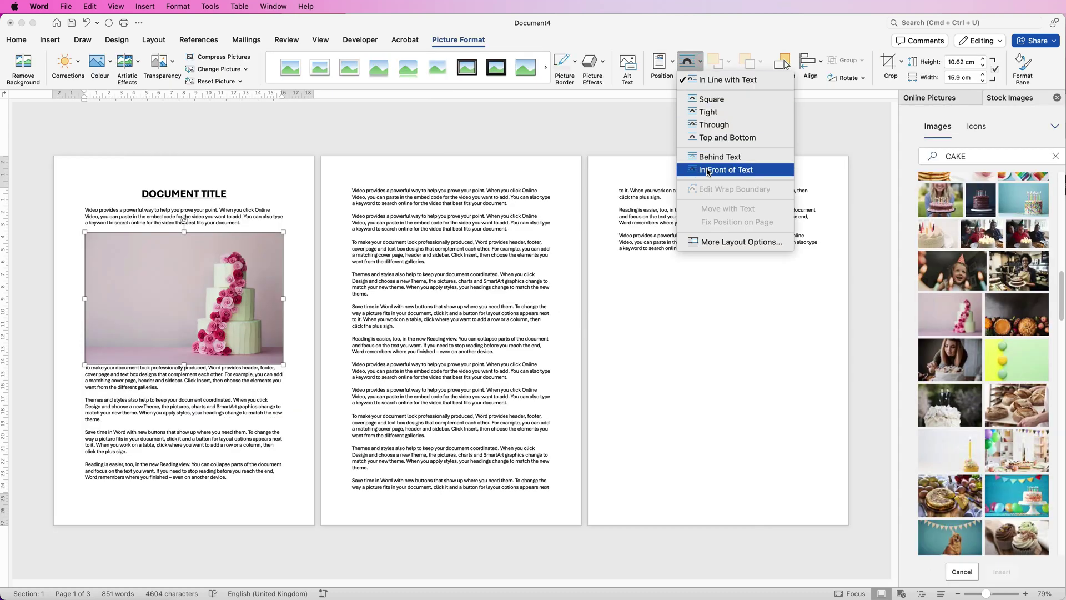
pyautogui.click(709, 172)
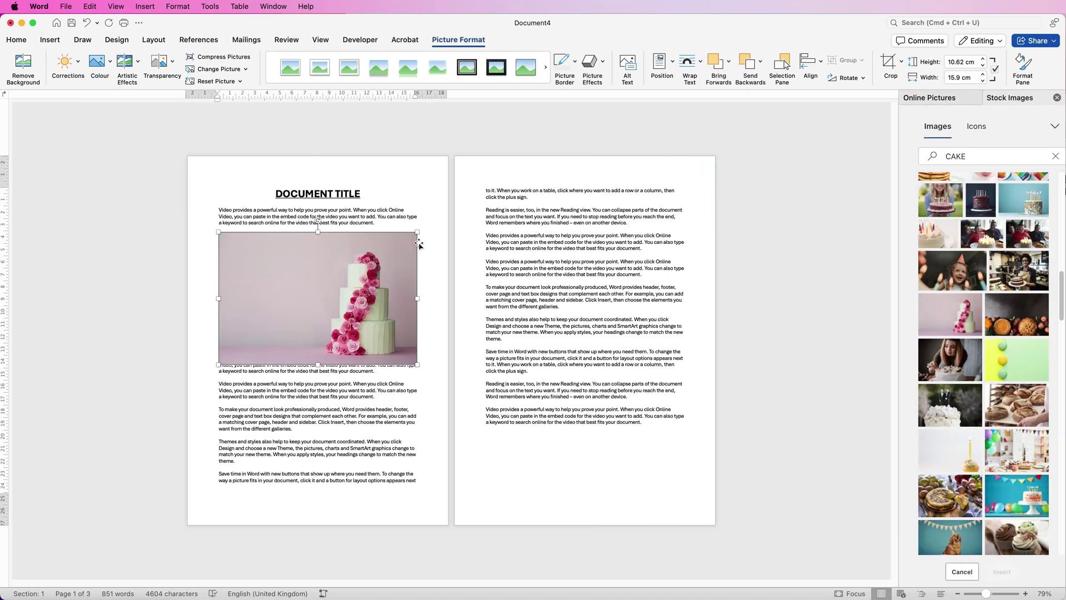
pyautogui.moveTo(413, 236); pyautogui.dragTo(331, 289)
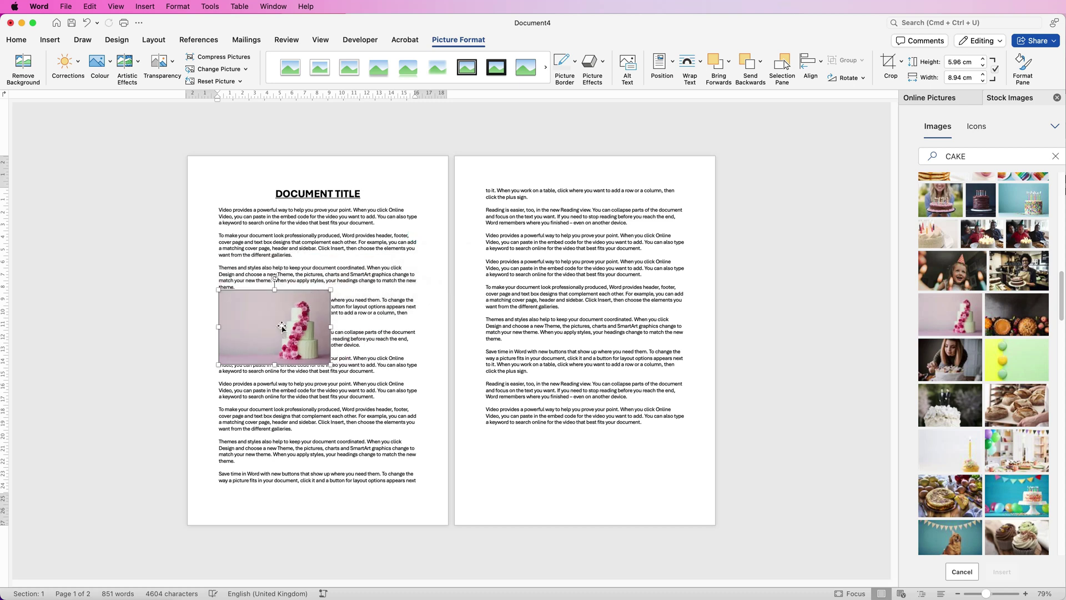
pyautogui.moveTo(280, 327); pyautogui.dragTo(556, 499)
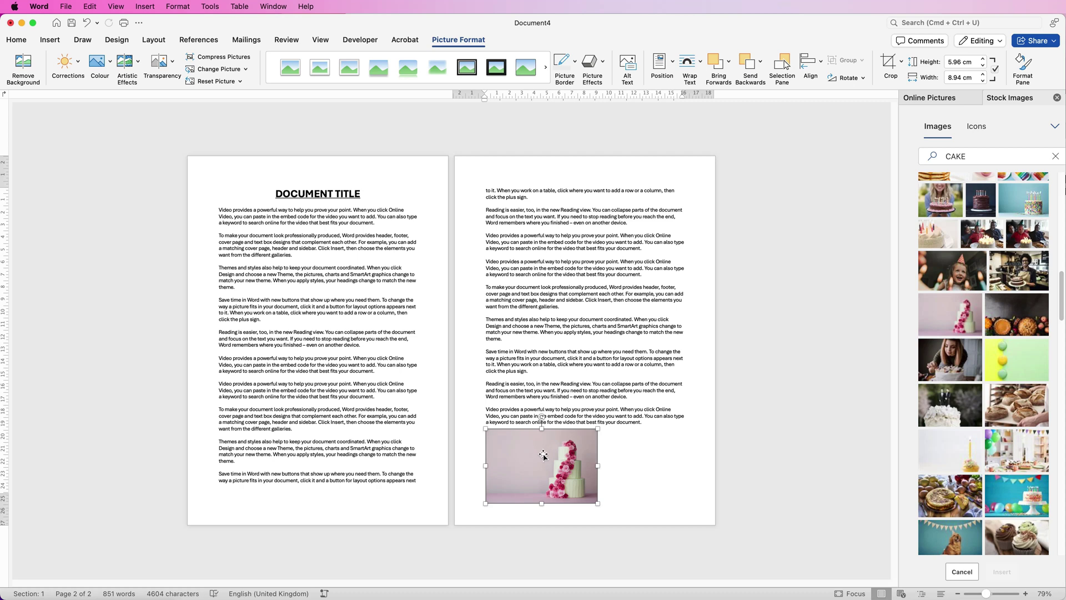
# Switch the cake picture to Tight wrapping and move it higher on page 2.
pyautogui.click(702, 63)
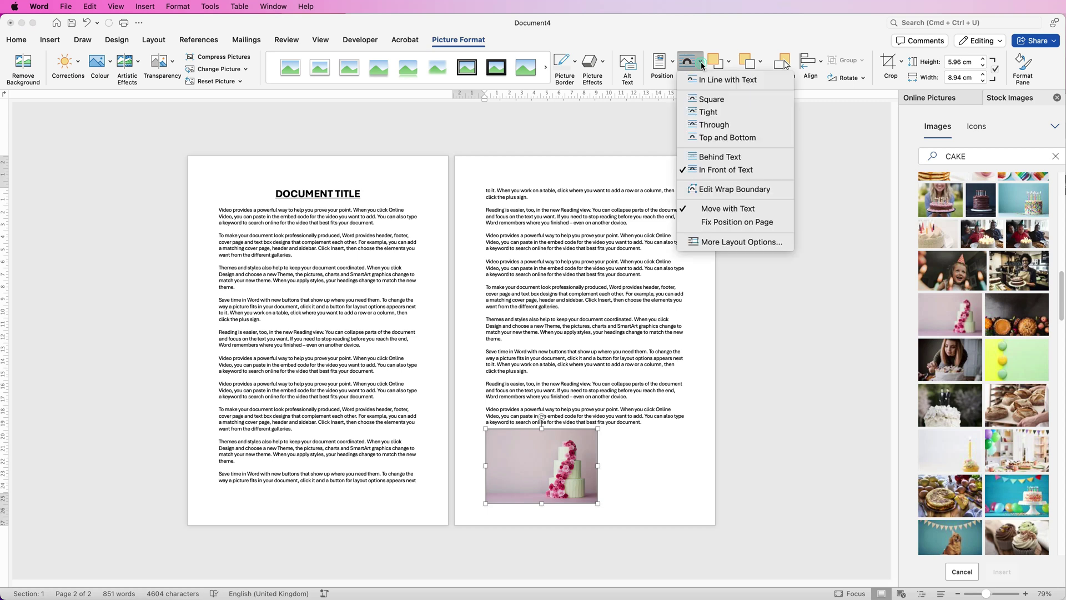
pyautogui.click(708, 114)
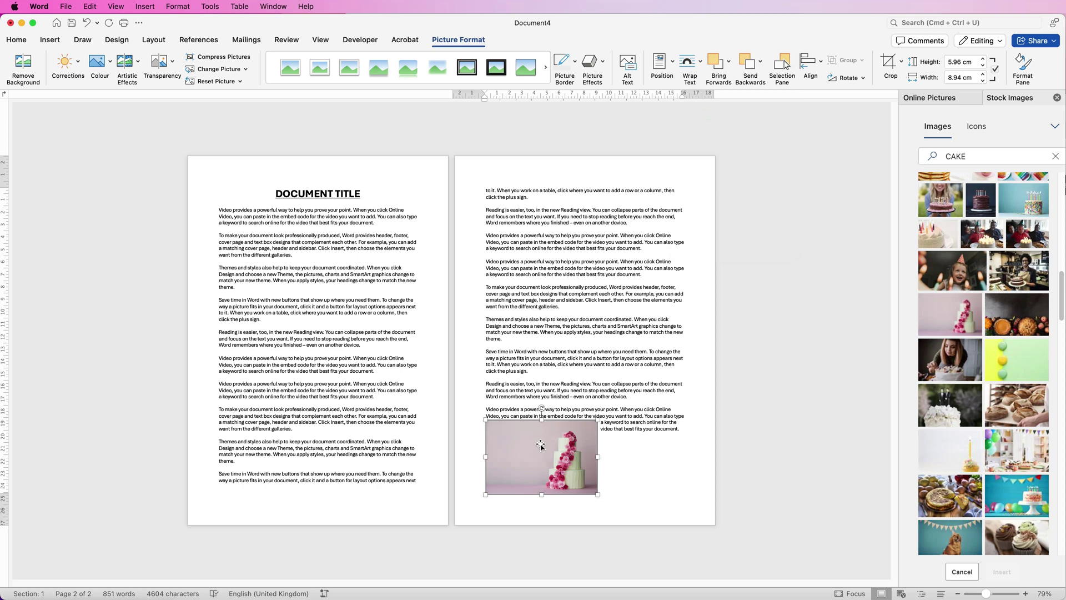
pyautogui.moveTo(539, 449); pyautogui.dragTo(539, 311)
# Change the wrapping to Top and Bottom and reposition the picture mid-page 2.
pyautogui.click(701, 66)
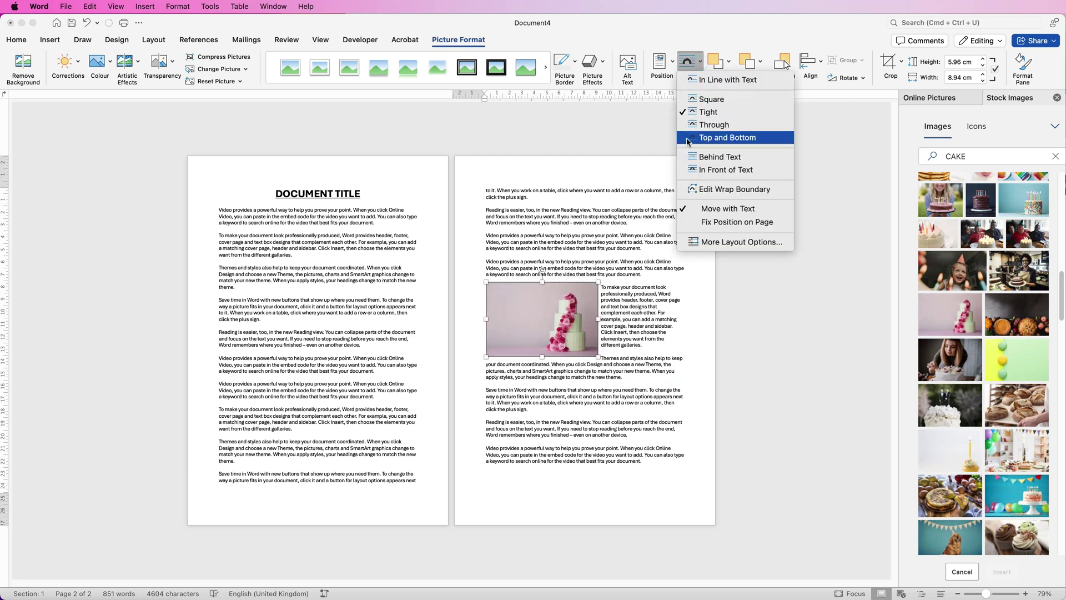
pyautogui.click(717, 138)
pyautogui.moveTo(428, 317); pyautogui.dragTo(464, 327)
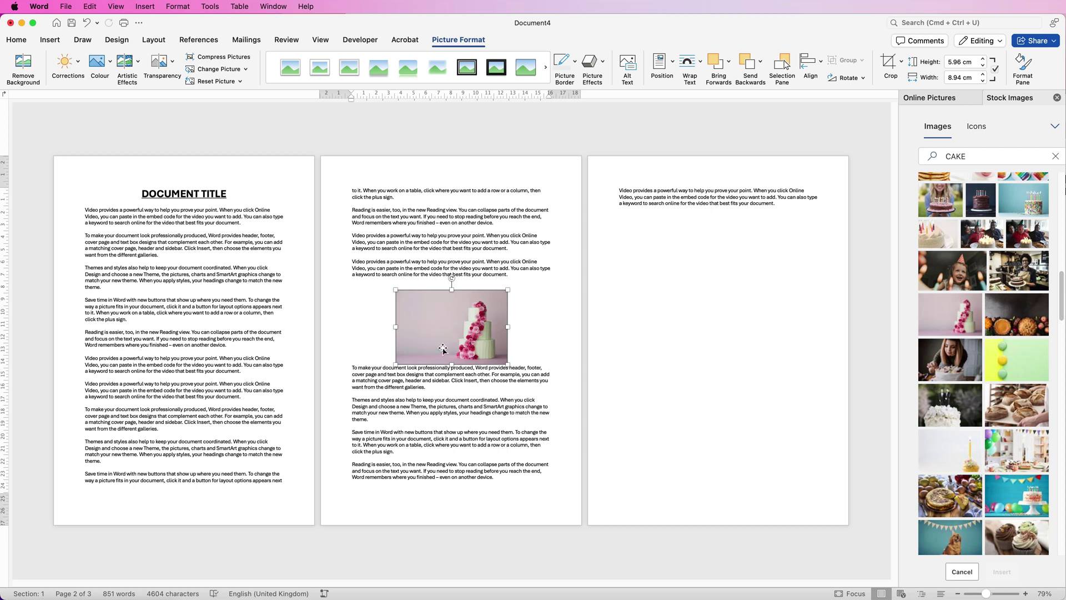
# Move the cake picture into the upper paragraph and wrap the text tightly beside it.
pyautogui.moveTo(459, 325); pyautogui.dragTo(460, 317)
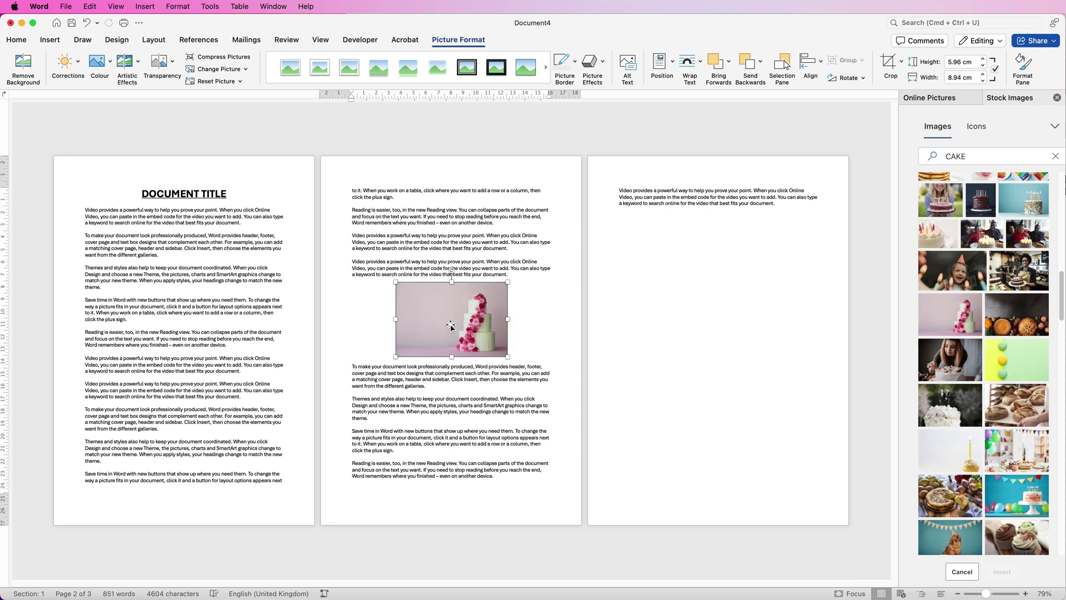
pyautogui.moveTo(449, 317); pyautogui.dragTo(407, 305)
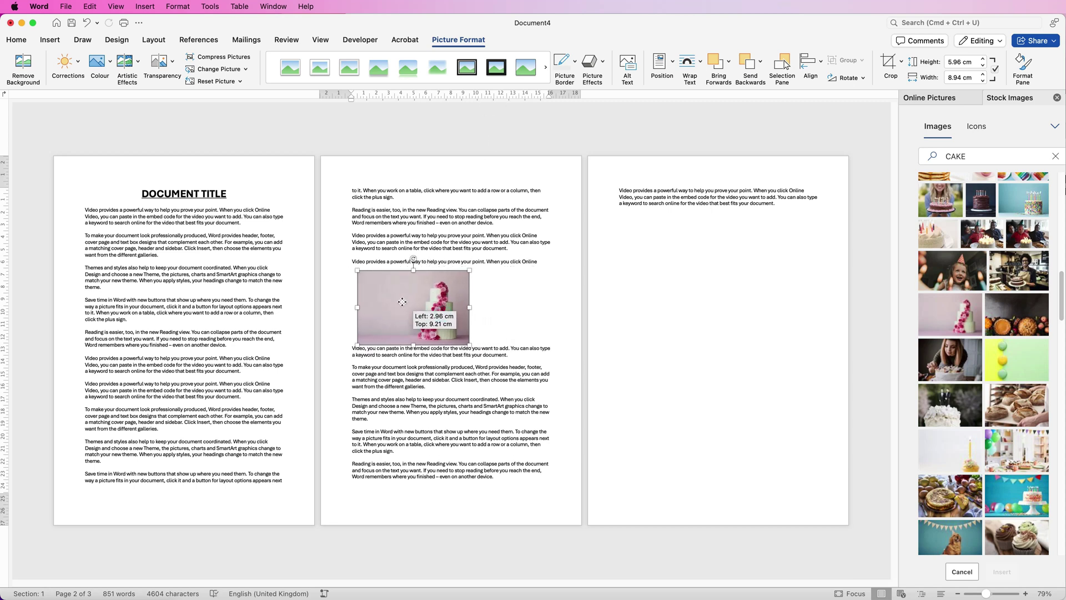
pyautogui.click(700, 65)
pyautogui.click(711, 99)
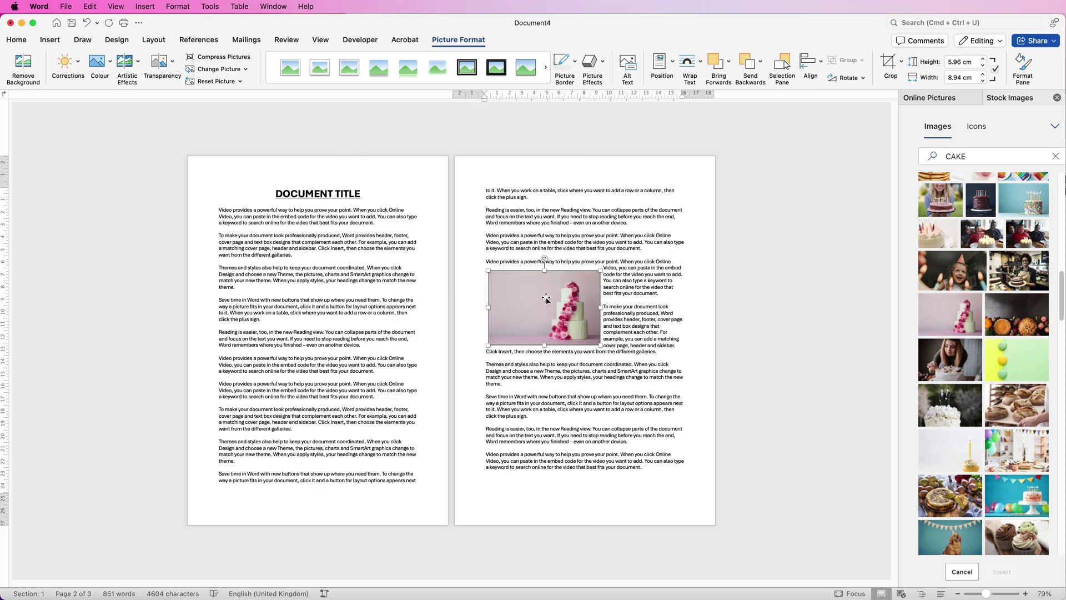
pyautogui.moveTo(555, 299); pyautogui.dragTo(545, 295)
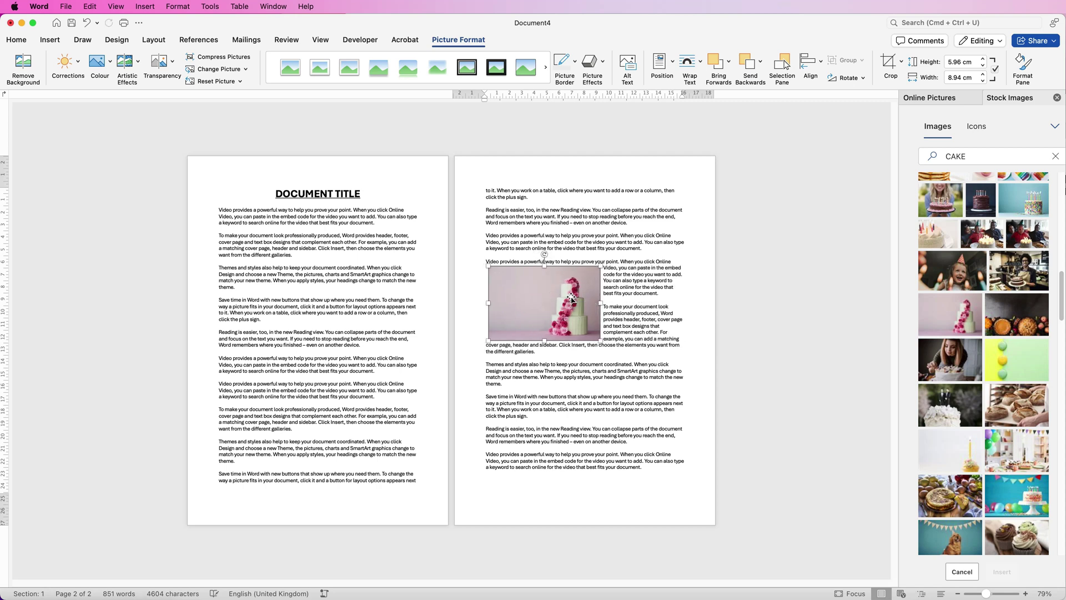
pyautogui.click(700, 67)
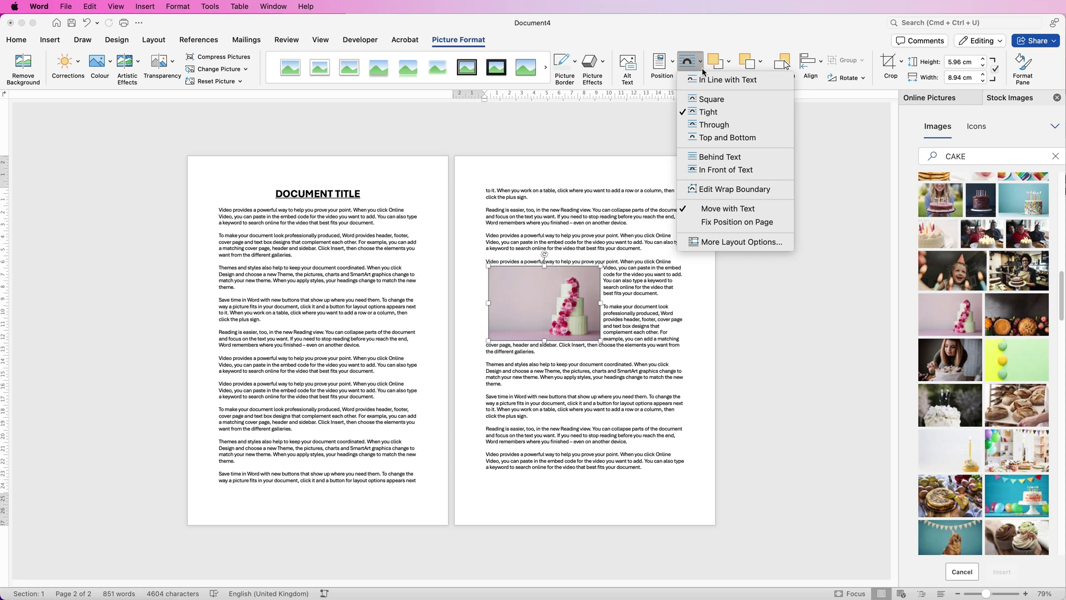
# In More Layout Options, enter 1 cm for the Top, Bottom, Left and Right text distances.
pyautogui.click(718, 242)
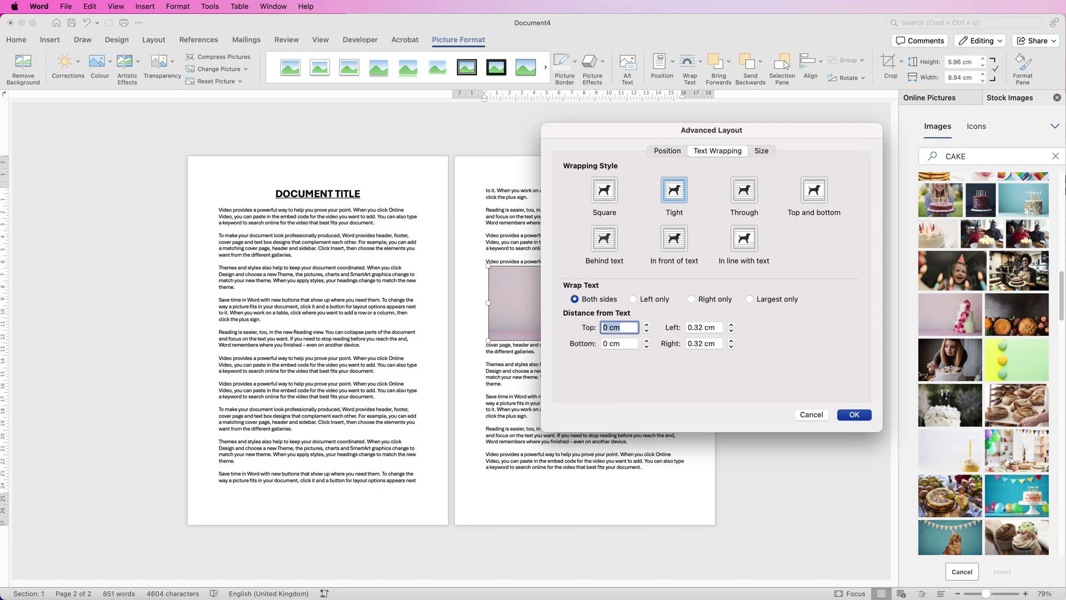
pyautogui.write('1')
pyautogui.press('Tab')
pyautogui.write('1')
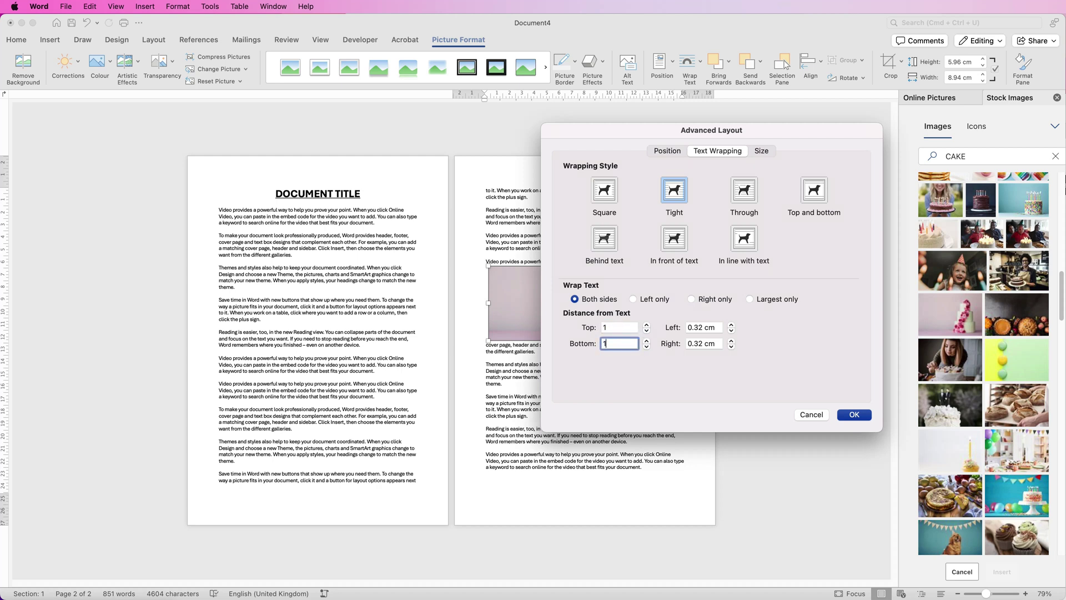
pyautogui.press('Tab')
pyautogui.write('1')
pyautogui.press('Tab')
pyautogui.write('1')
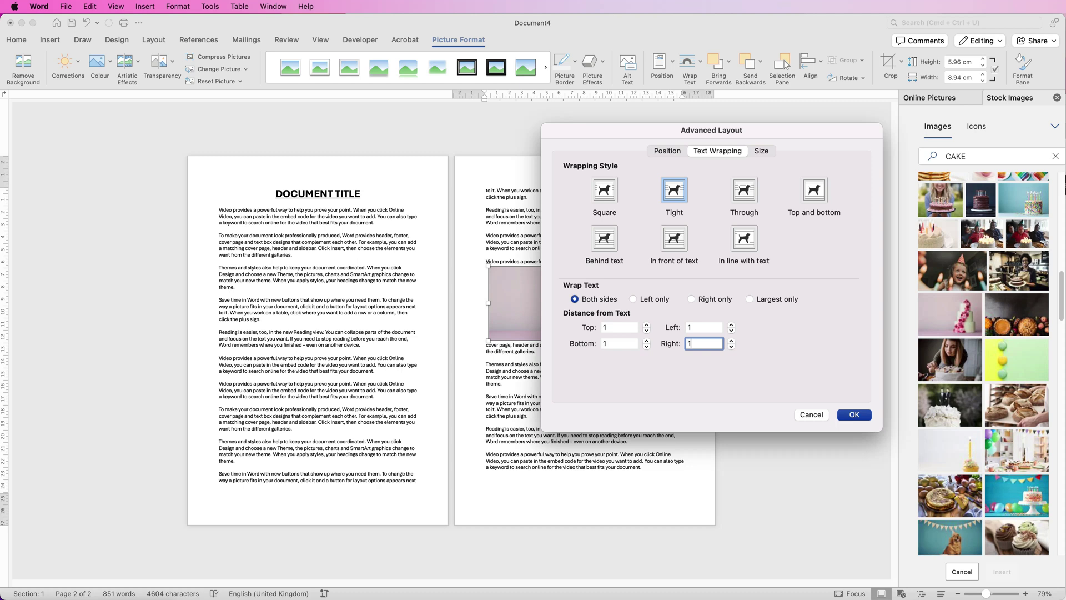
pyautogui.press('Return')
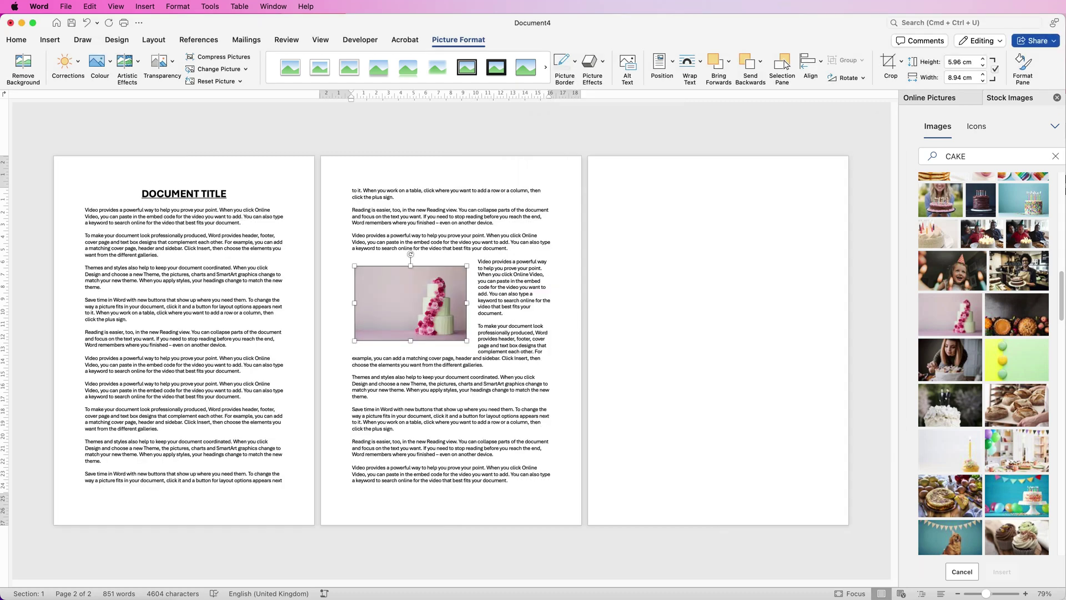
# Drag the cake picture onto page 1 and apply a 1:1 aspect-ratio crop, making it 5.96 × 5.96 cm.
pyautogui.moveTo(426, 308); pyautogui.dragTo(288, 300)
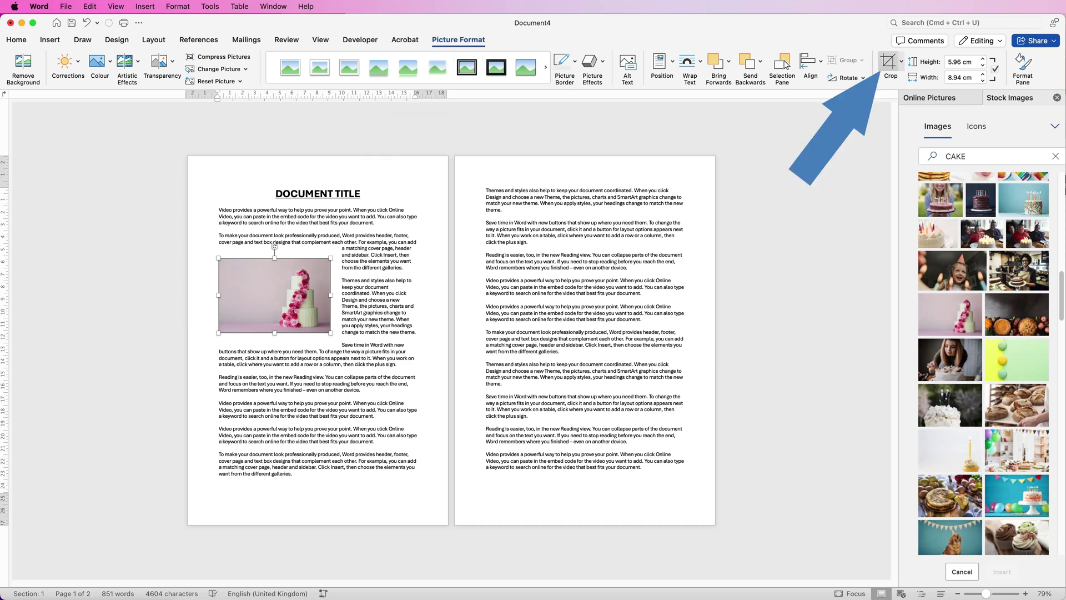
pyautogui.click(900, 61)
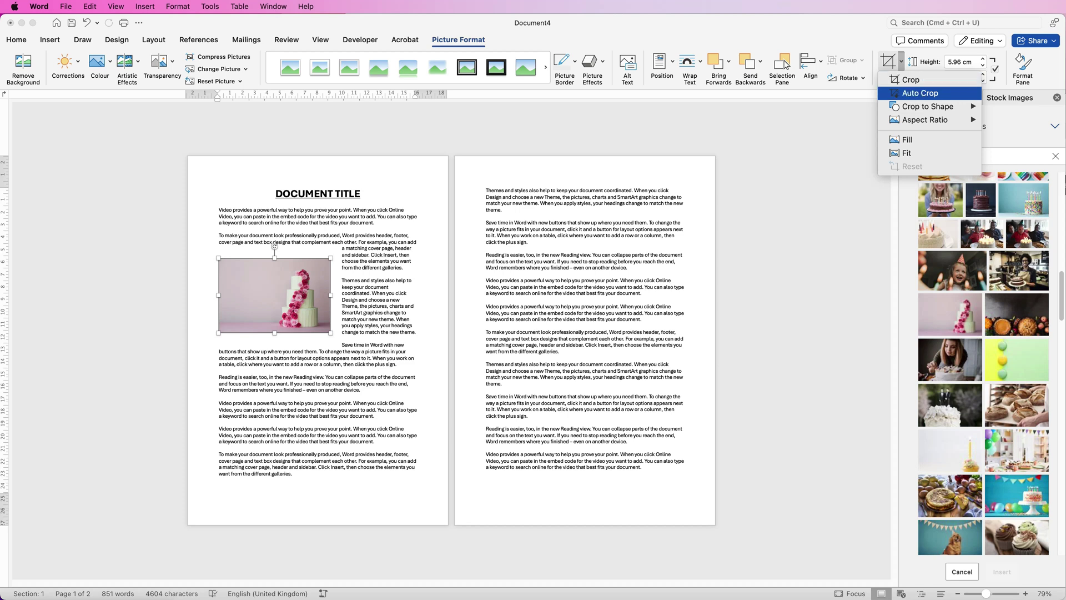
pyautogui.moveTo(927, 106)
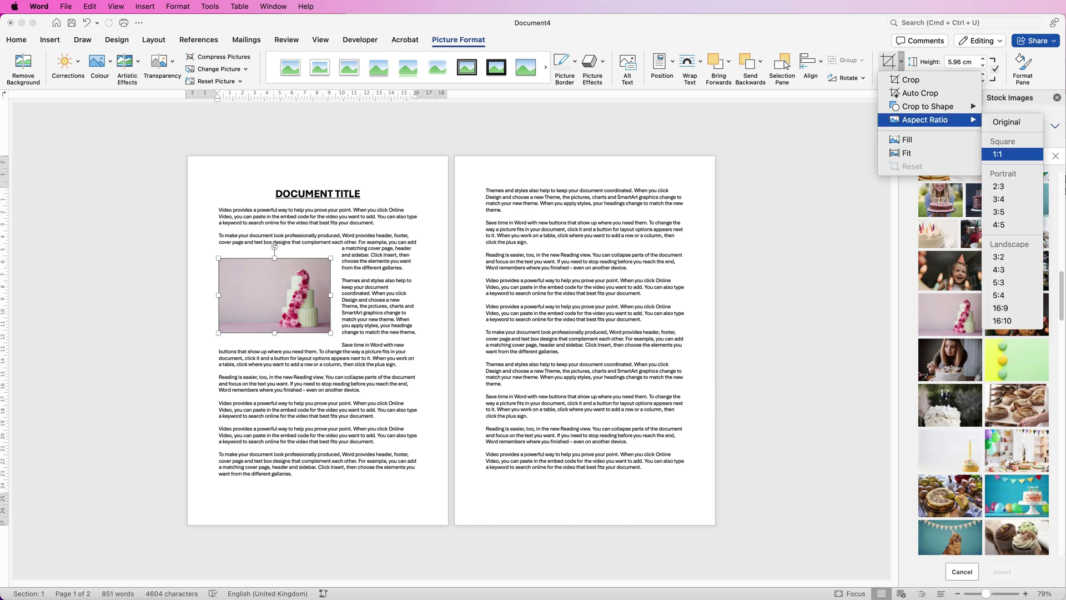
pyautogui.click(998, 154)
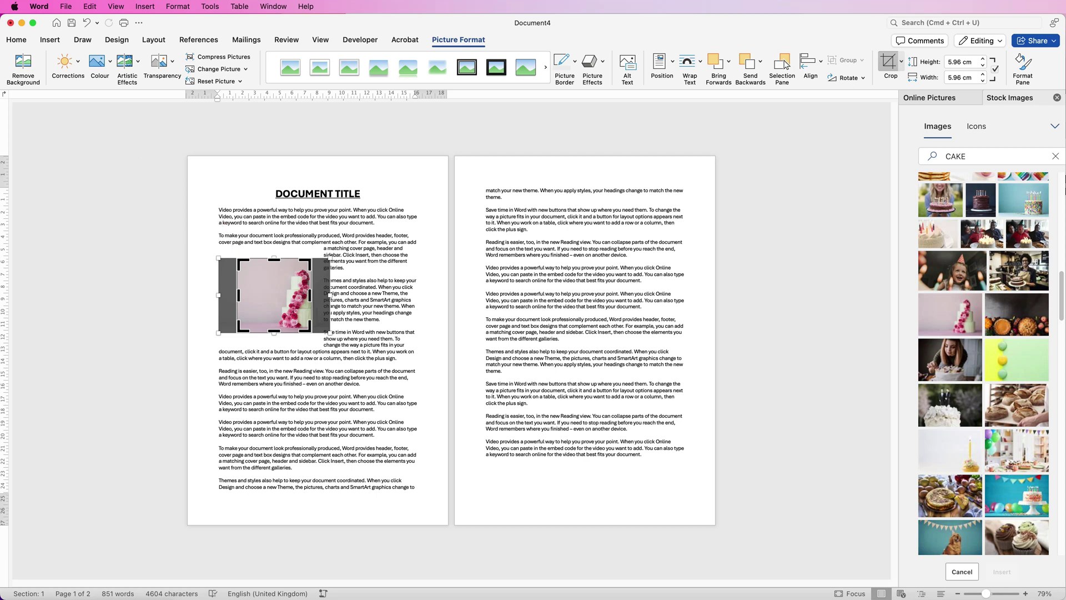
# Adjust the square crop frame, exit cropping, and place the picture at page 1's left margin.
pyautogui.moveTo(239, 260)
pyautogui.mouseDown()
pyautogui.moveTo(249, 271)
pyautogui.moveTo(238, 260)
pyautogui.mouseUp()
pyautogui.moveTo(330, 295); pyautogui.dragTo(311, 295)
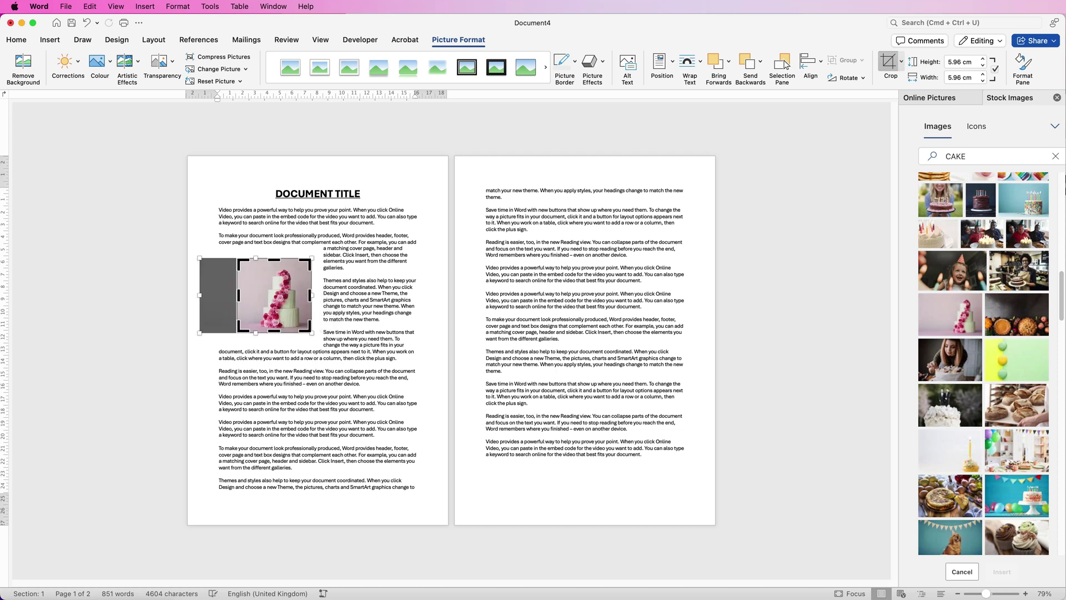
pyautogui.press('Escape')
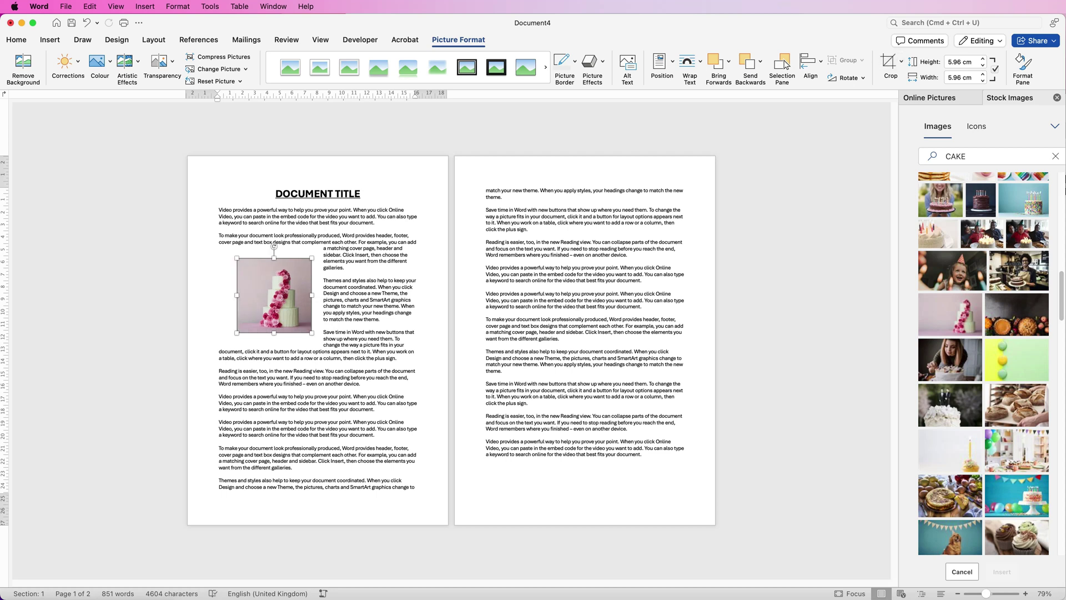
pyautogui.moveTo(280, 305); pyautogui.dragTo(261, 305)
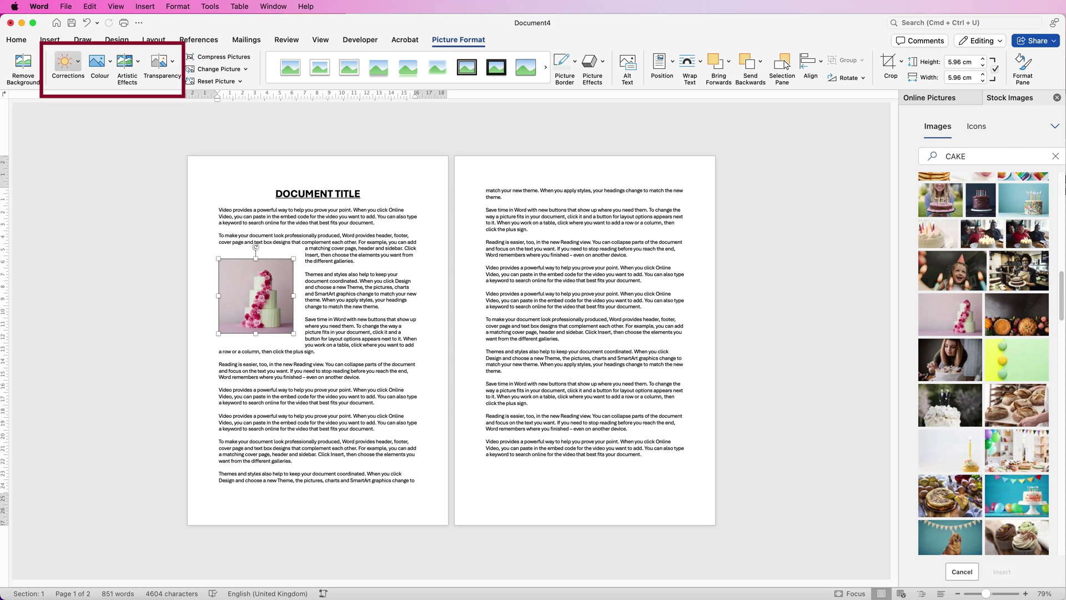
# Preview the picture's Corrections, Color, Artistic Effects and Transparency options without applying any.
pyautogui.click(65, 63)
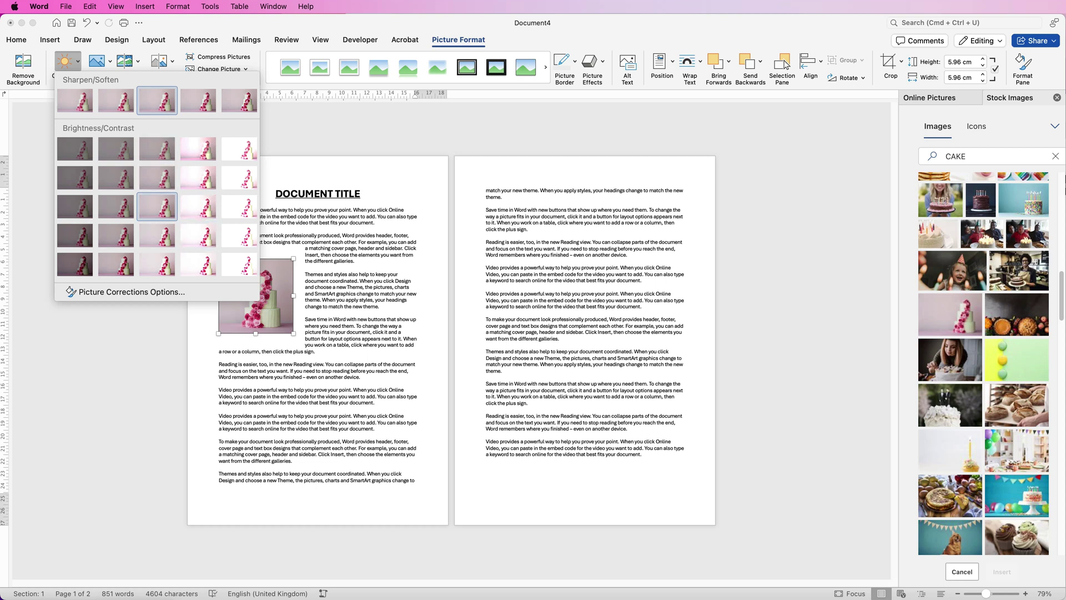
pyautogui.press('Escape')
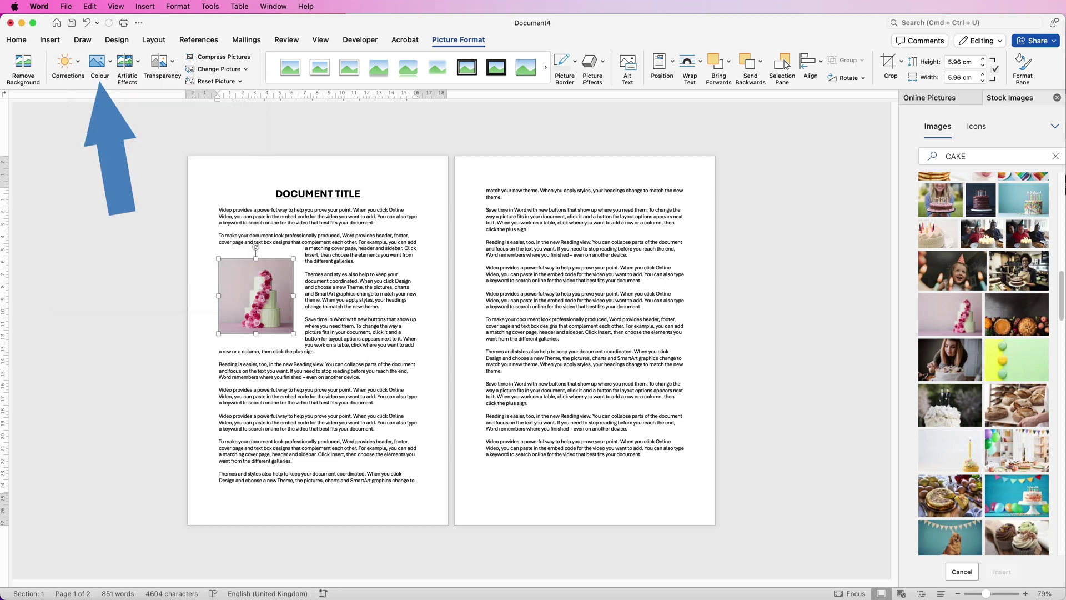
pyautogui.click(97, 62)
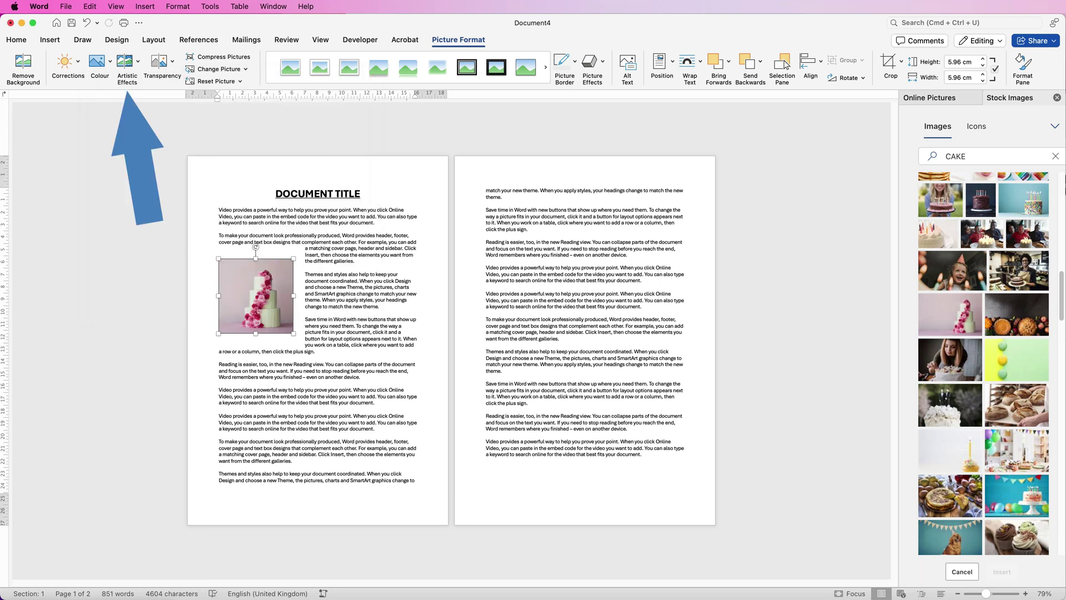
pyautogui.click(127, 67)
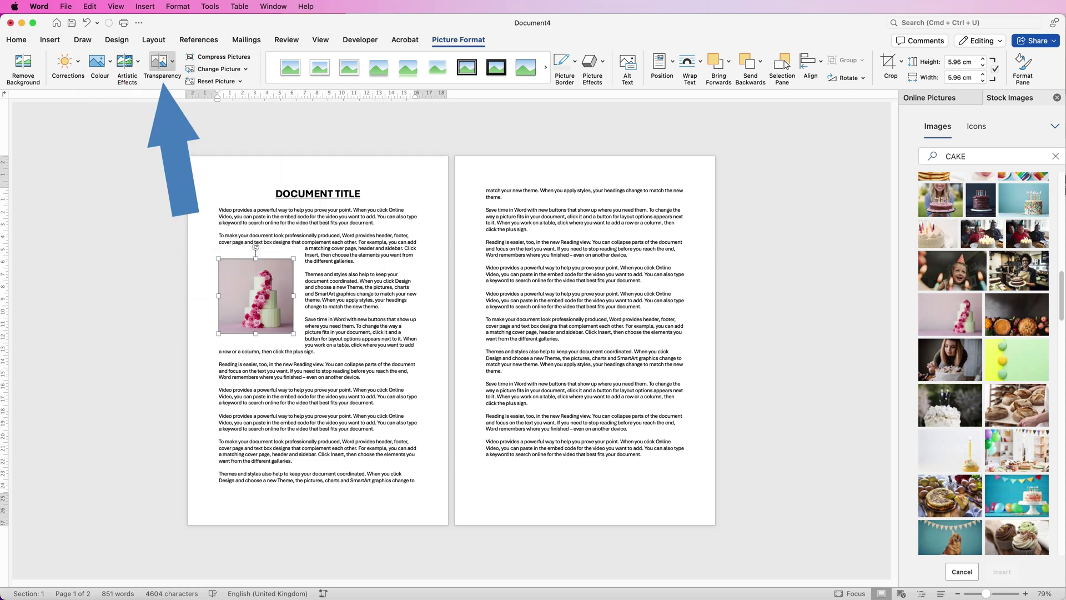
pyautogui.click(159, 62)
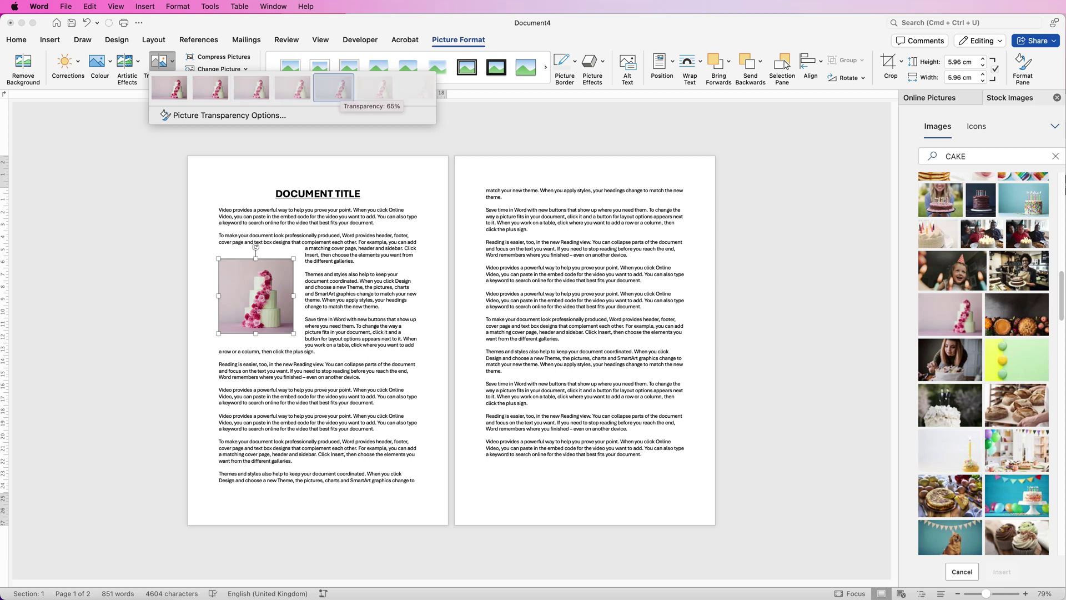
pyautogui.press('Escape')
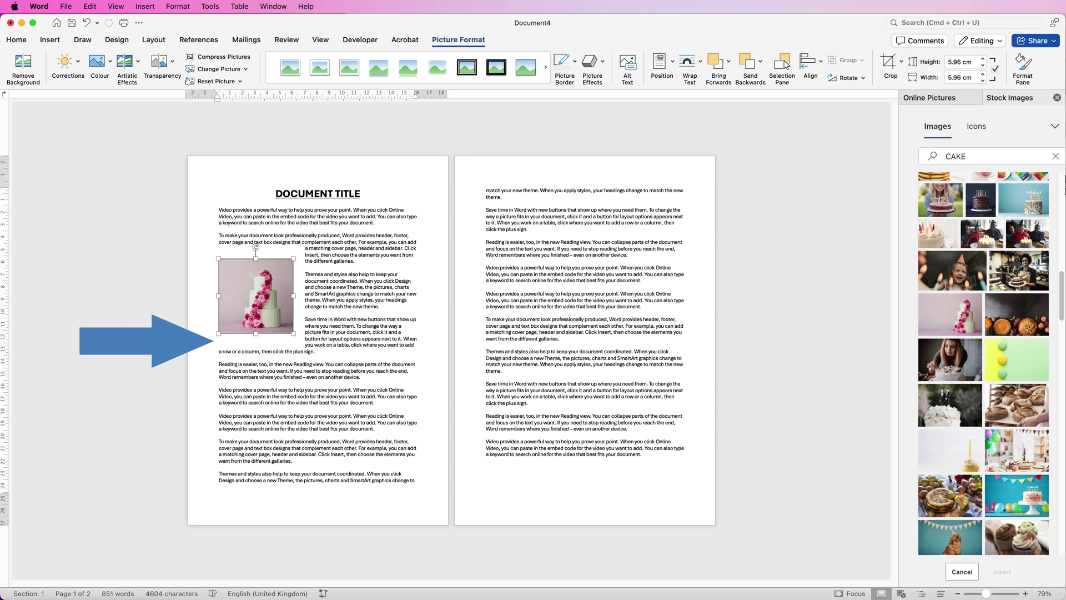
# Insert the caption 'Figure 1 - Cake' below the cake photo.
pyautogui.rightClick(257, 288)
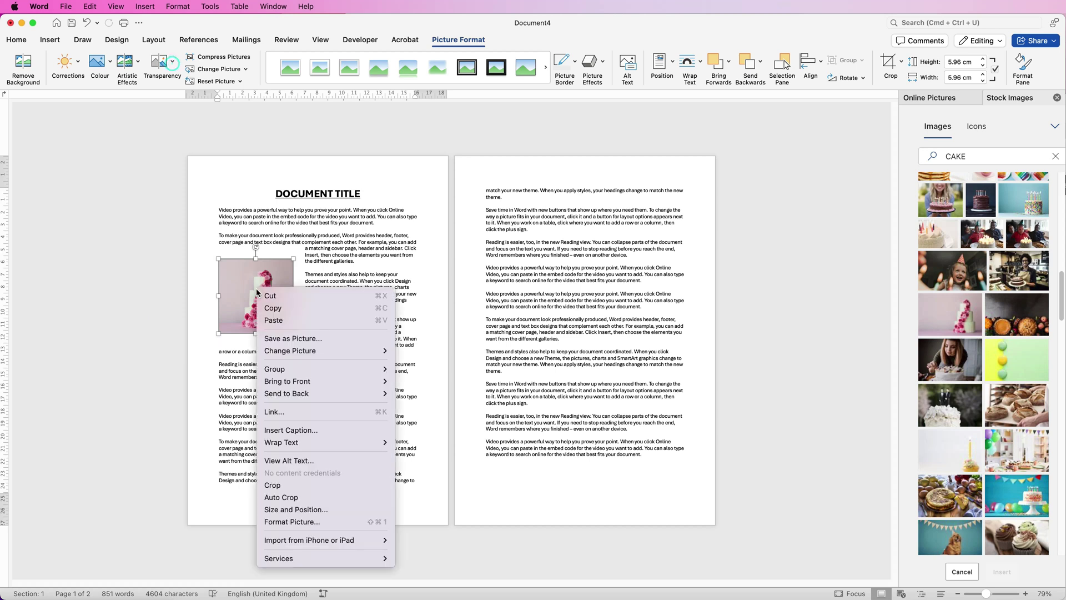
pyautogui.click(282, 430)
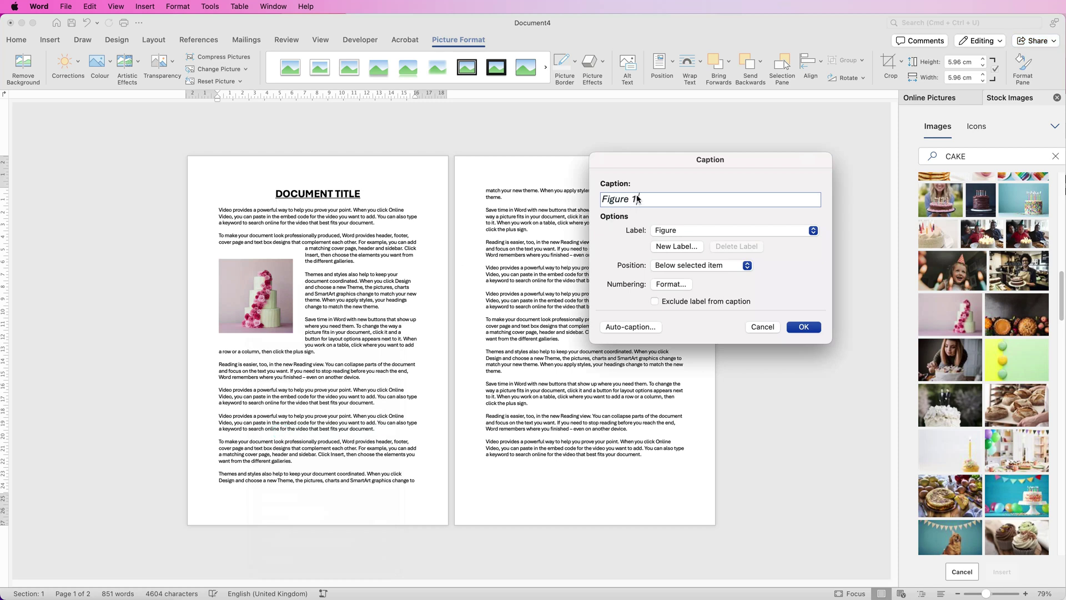
pyautogui.write('- Cake')
pyautogui.click(804, 326)
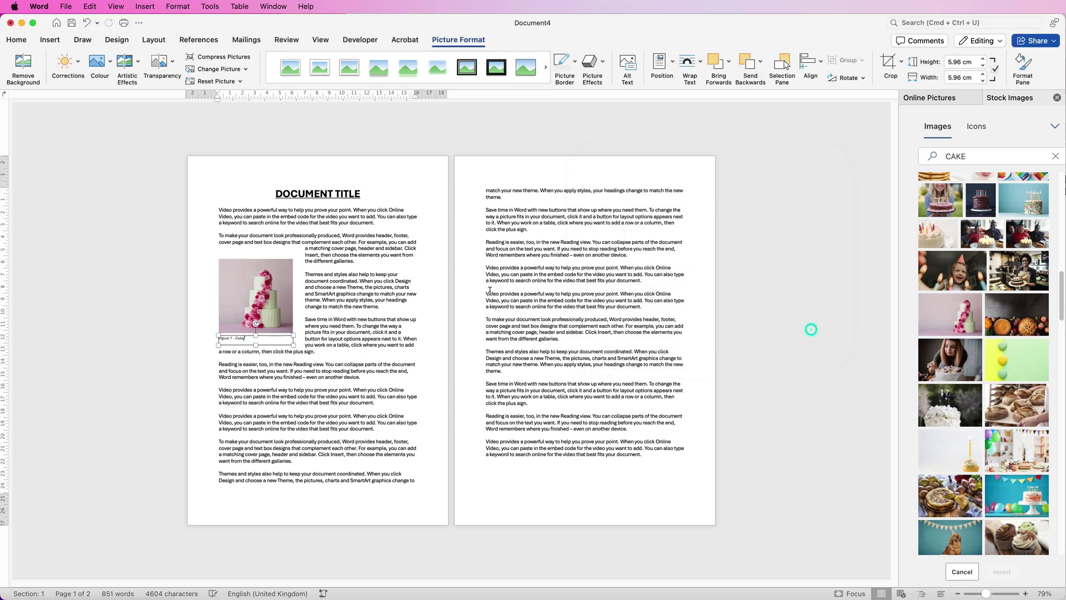
# Group the 'Figure 1 - Cake' caption with the cake photo and drag the group slightly lower.
pyautogui.click(236, 355)
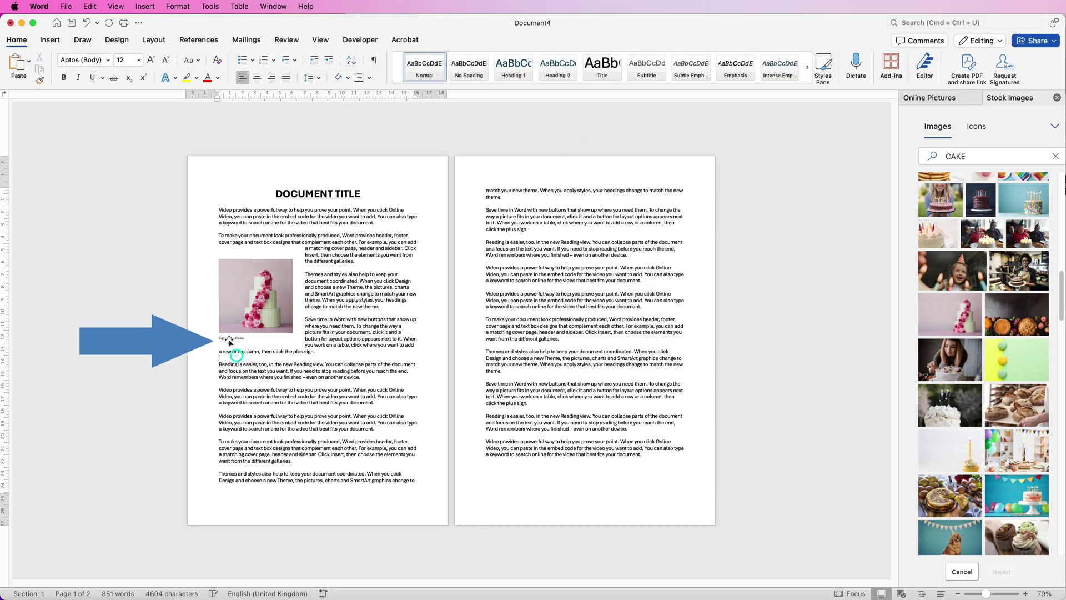
pyautogui.click(238, 340)
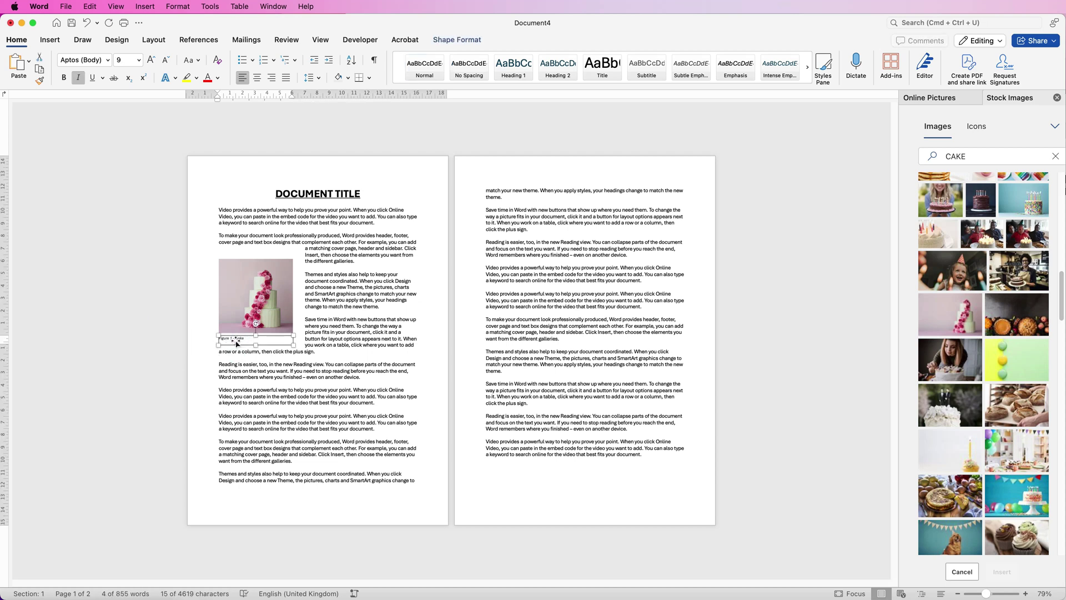
pyautogui.click(238, 291)
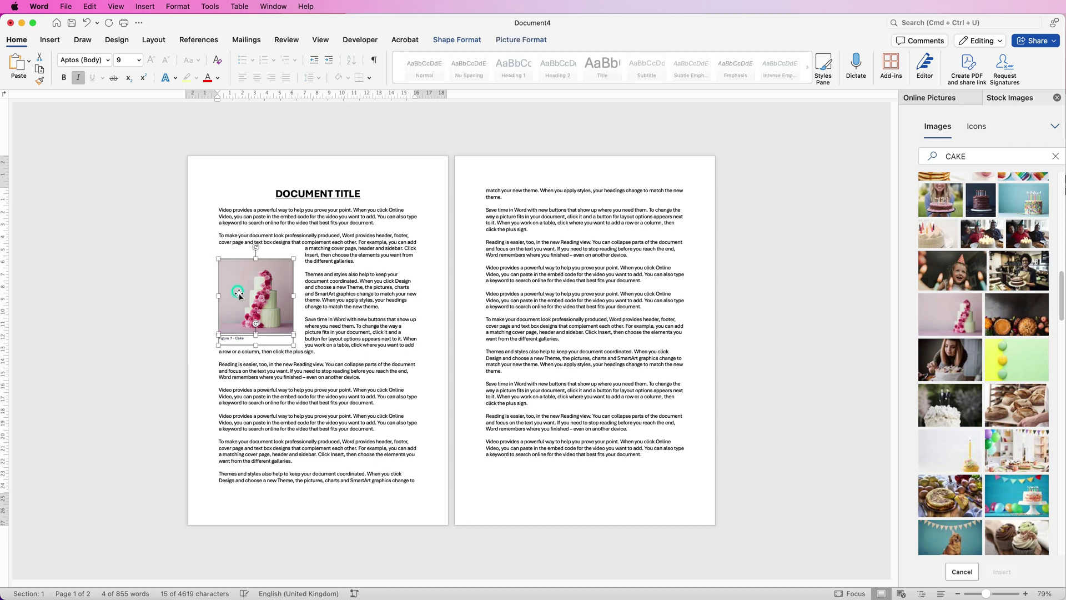
pyautogui.click(525, 38)
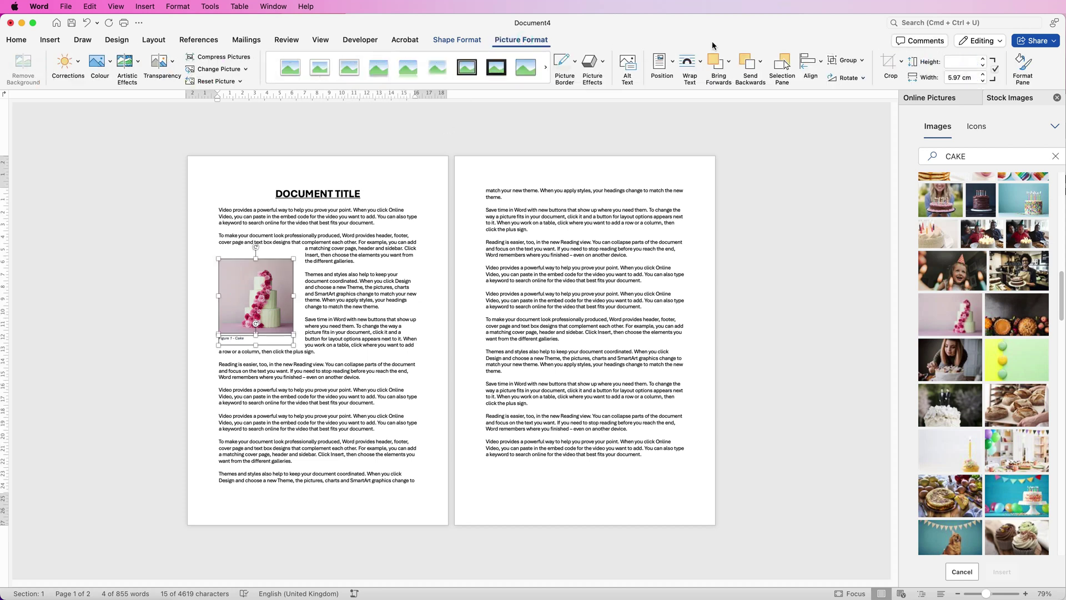
pyautogui.click(846, 60)
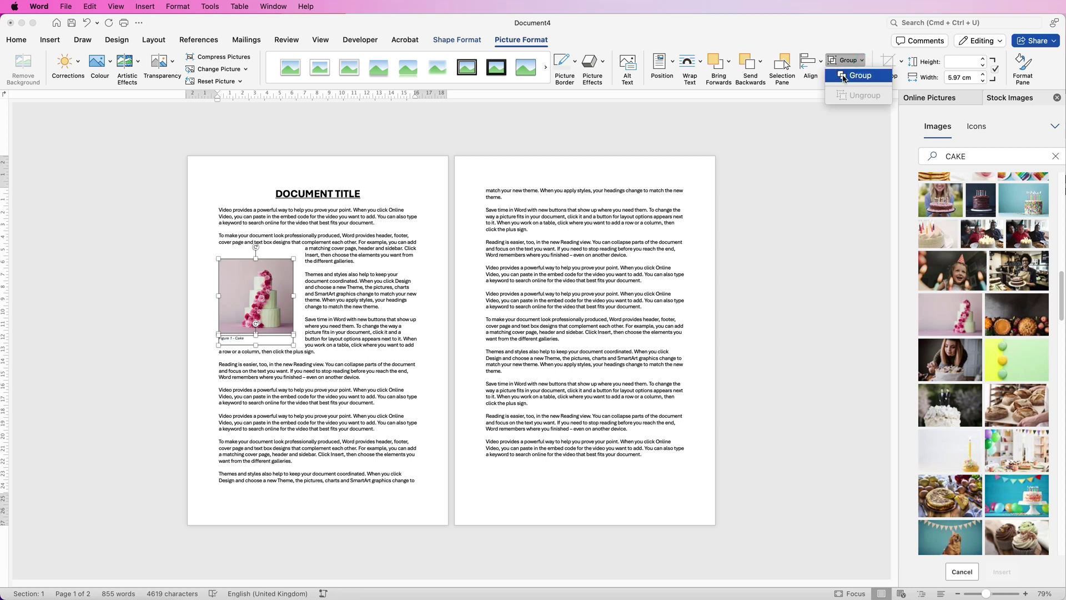
pyautogui.click(846, 75)
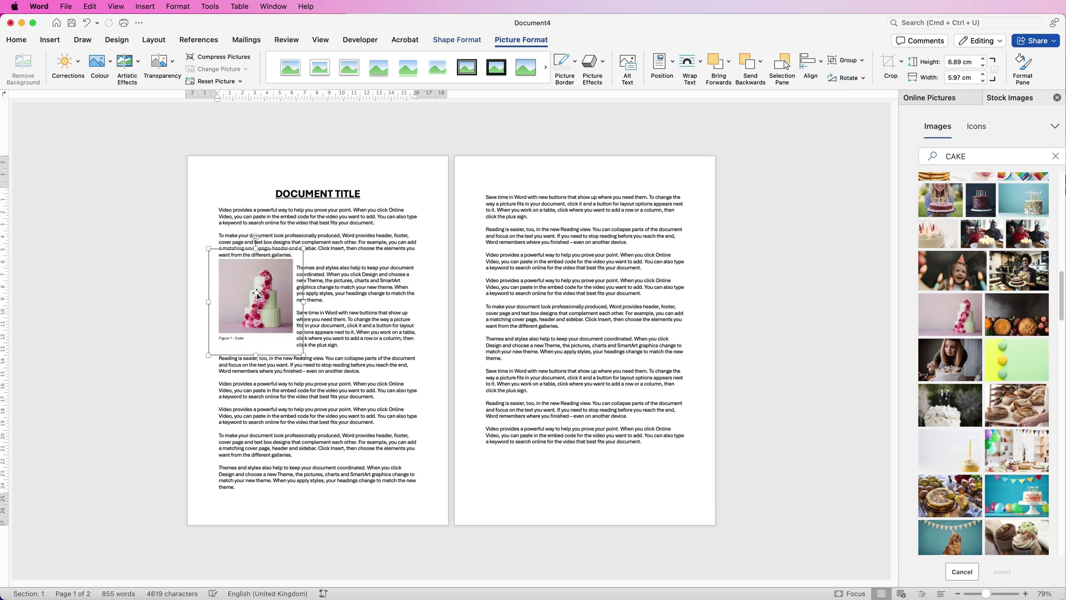
pyautogui.moveTo(259, 300); pyautogui.dragTo(260, 326)
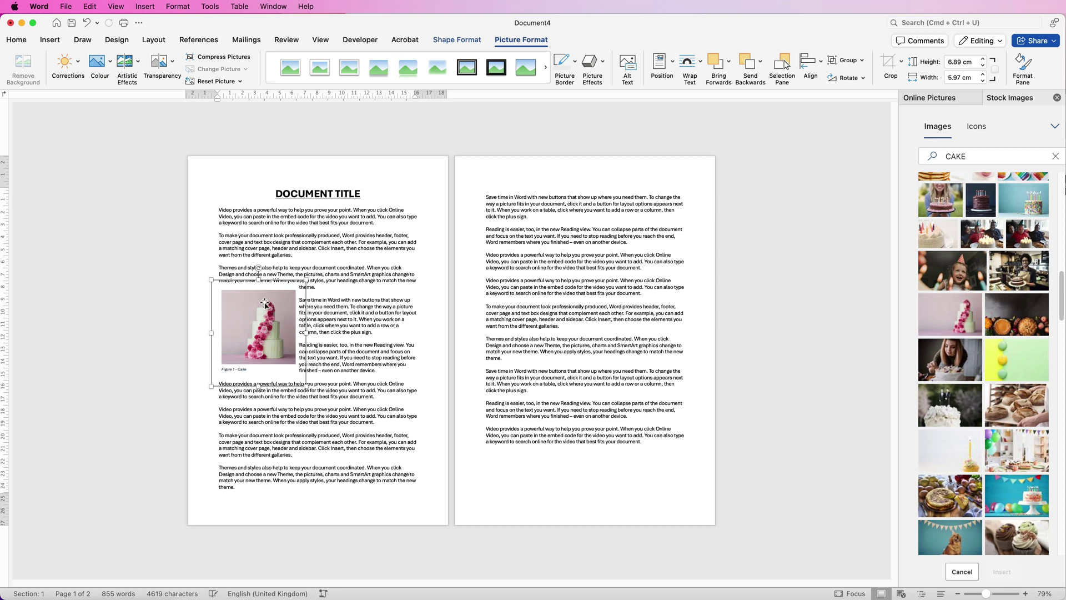
# Set the cake group's Top, Bottom, Left and Right text-wrap distances to 1 cm.
pyautogui.click(240, 318)
pyautogui.click(701, 67)
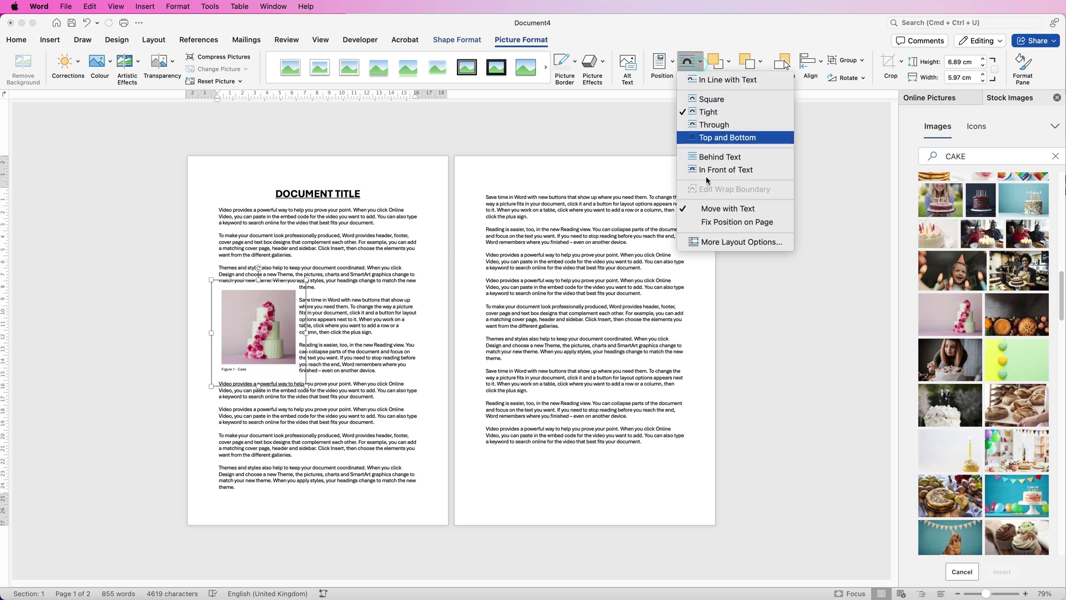
pyautogui.click(714, 242)
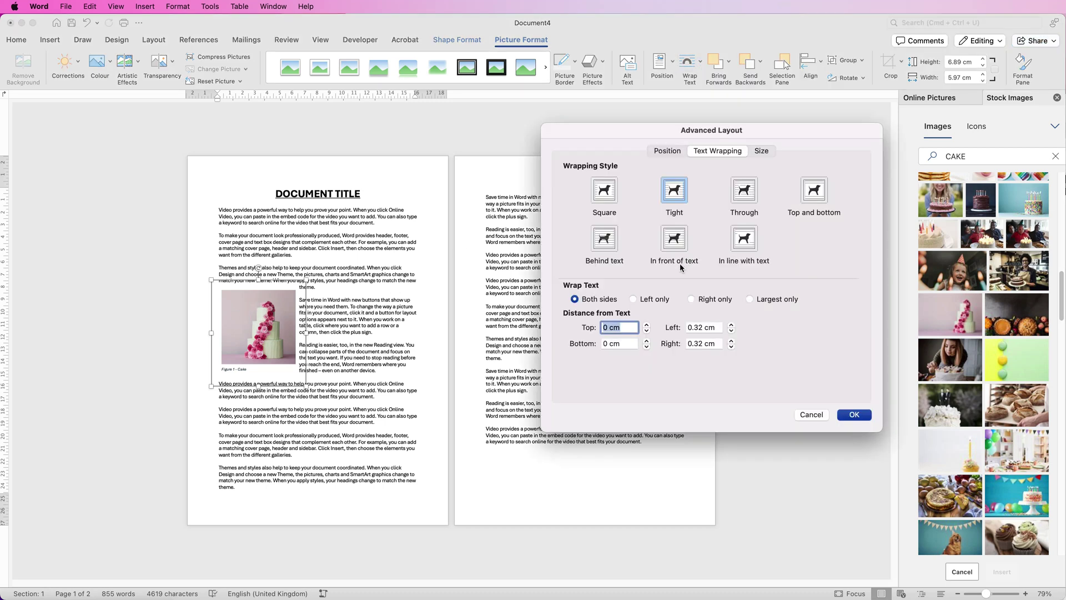
pyautogui.write('1')
pyautogui.press('Tab')
pyautogui.write('1')
pyautogui.press('Tab')
pyautogui.write('1')
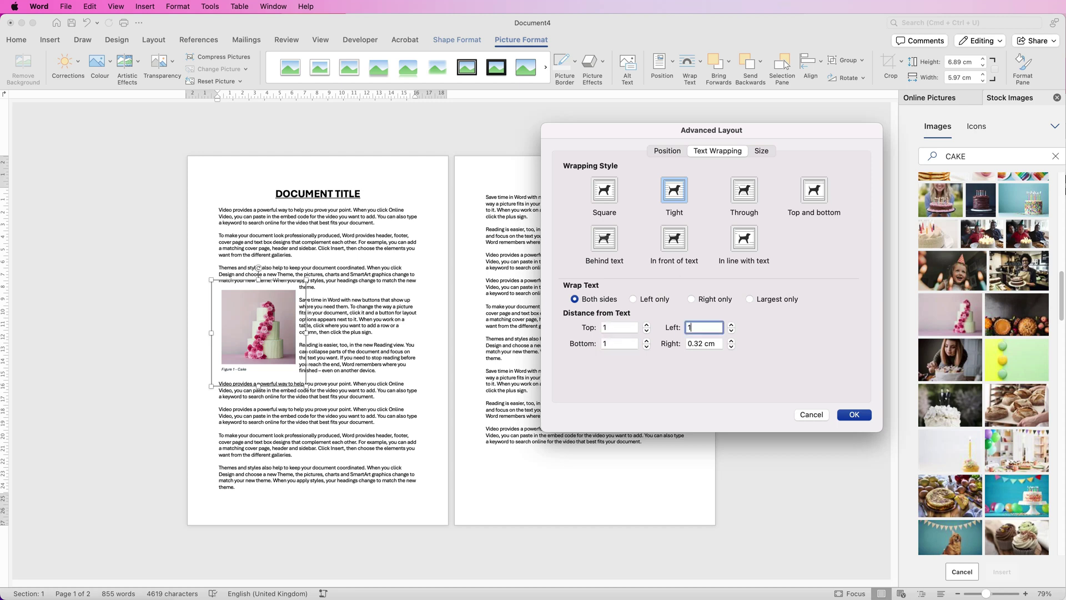
pyautogui.press('Tab')
pyautogui.write('1')
pyautogui.press('Return')
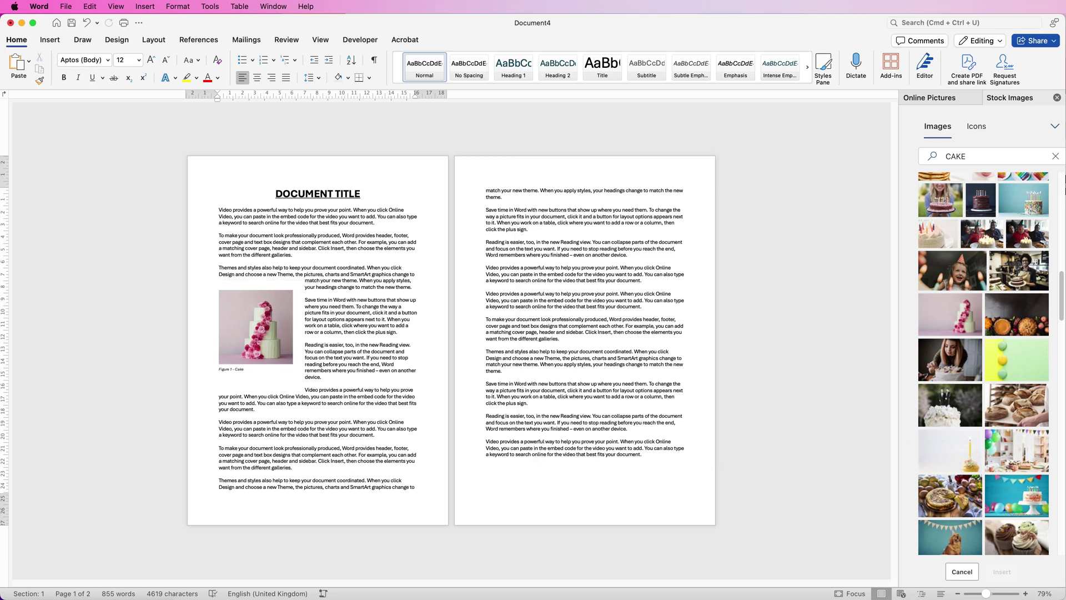
# Centre the cake group horizontally on the page.
pyautogui.click(255, 327)
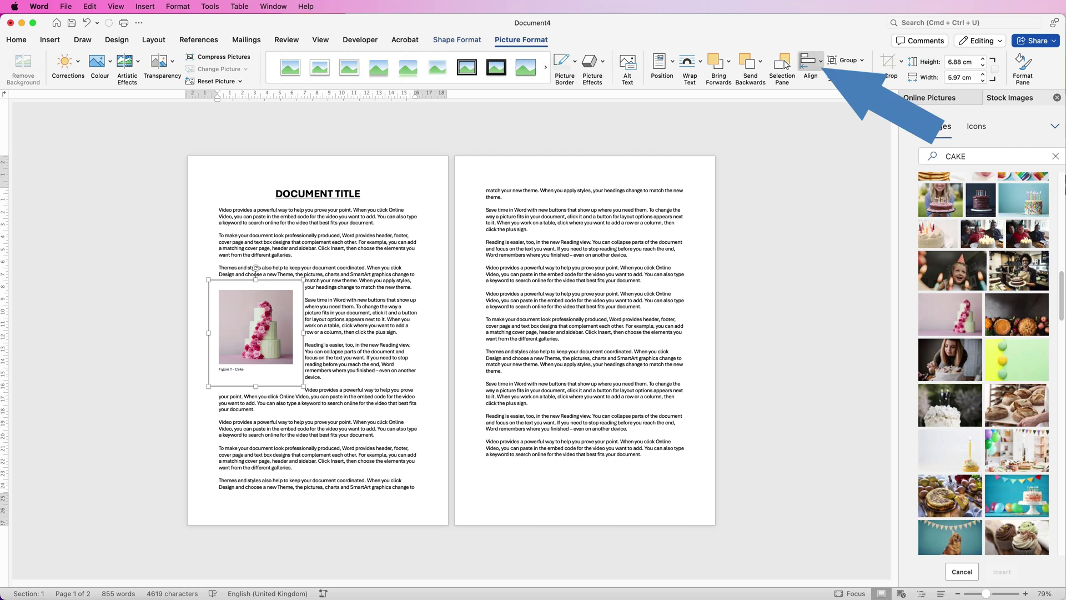
pyautogui.click(809, 62)
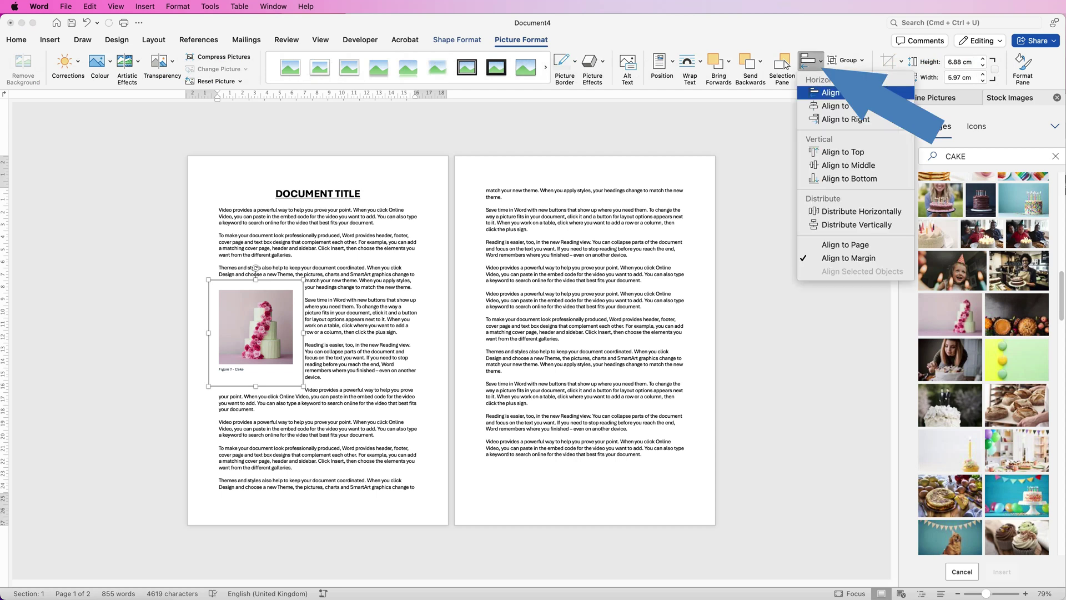
pyautogui.click(848, 106)
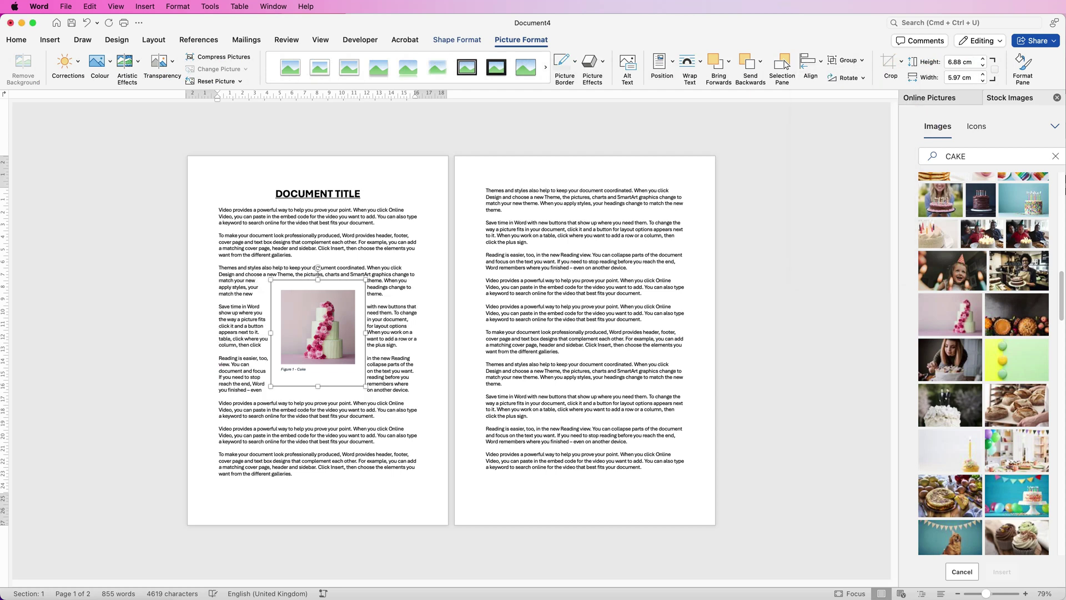
# Align the cake group to the left margin and the vertical middle instead.
pyautogui.click(809, 62)
pyautogui.click(809, 62)
pyautogui.click(809, 62)
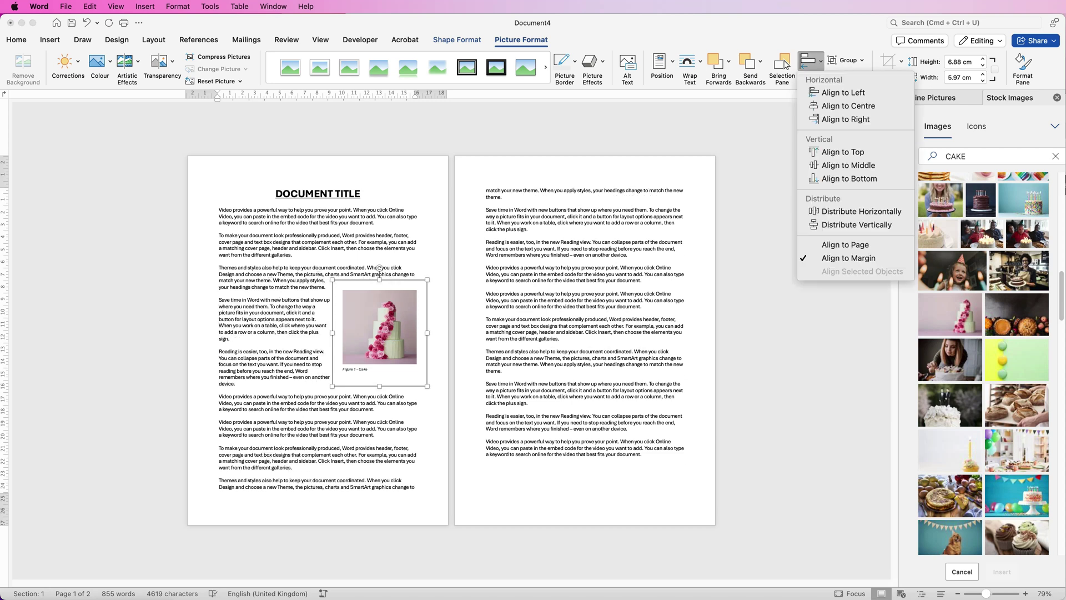
pyautogui.click(833, 92)
pyautogui.click(809, 63)
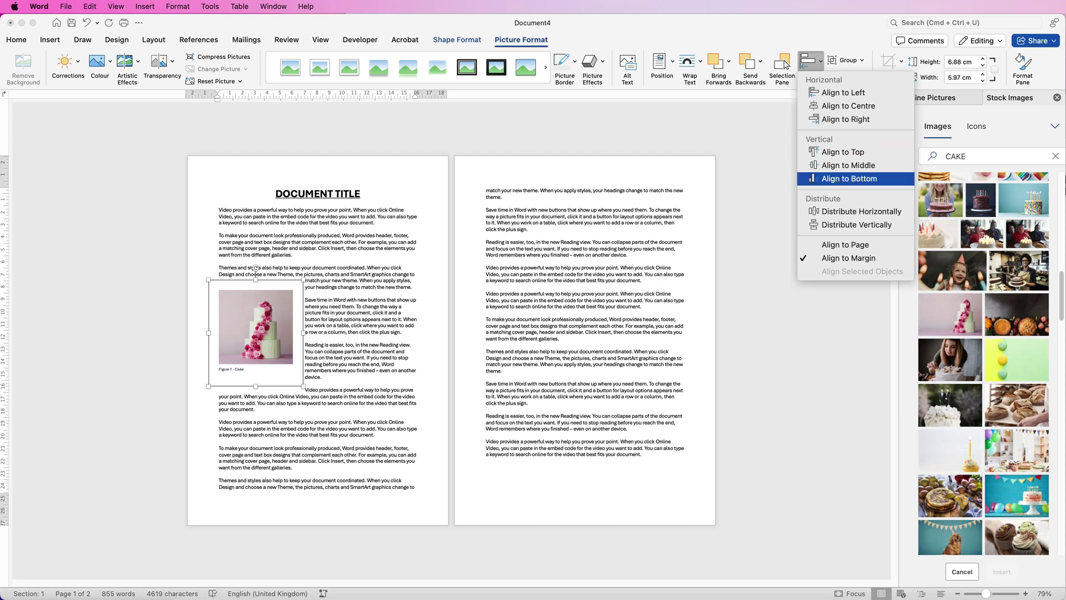
pyautogui.click(848, 164)
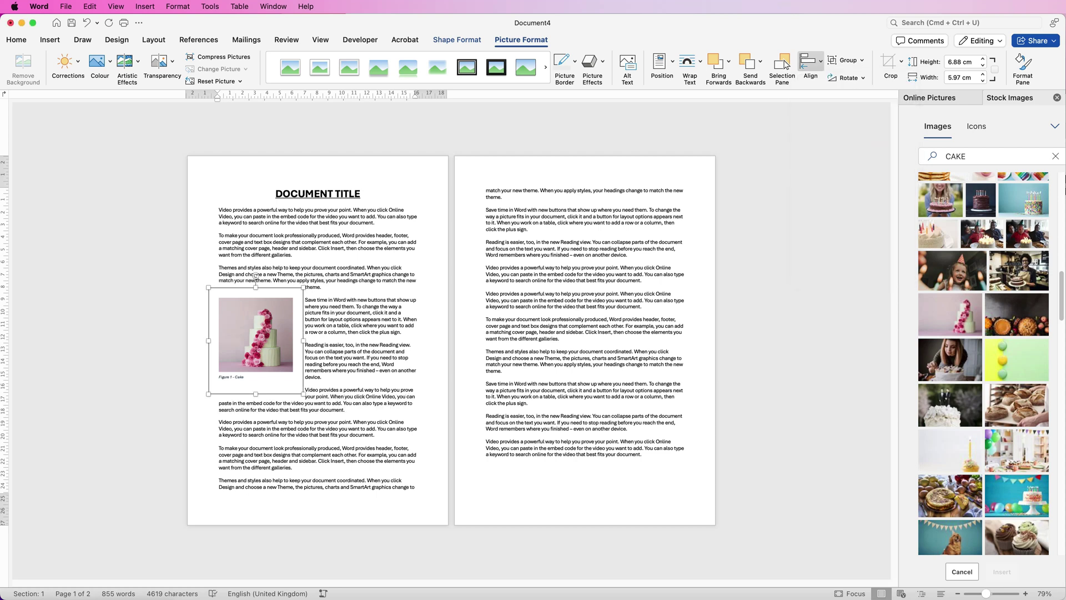
pyautogui.click(809, 62)
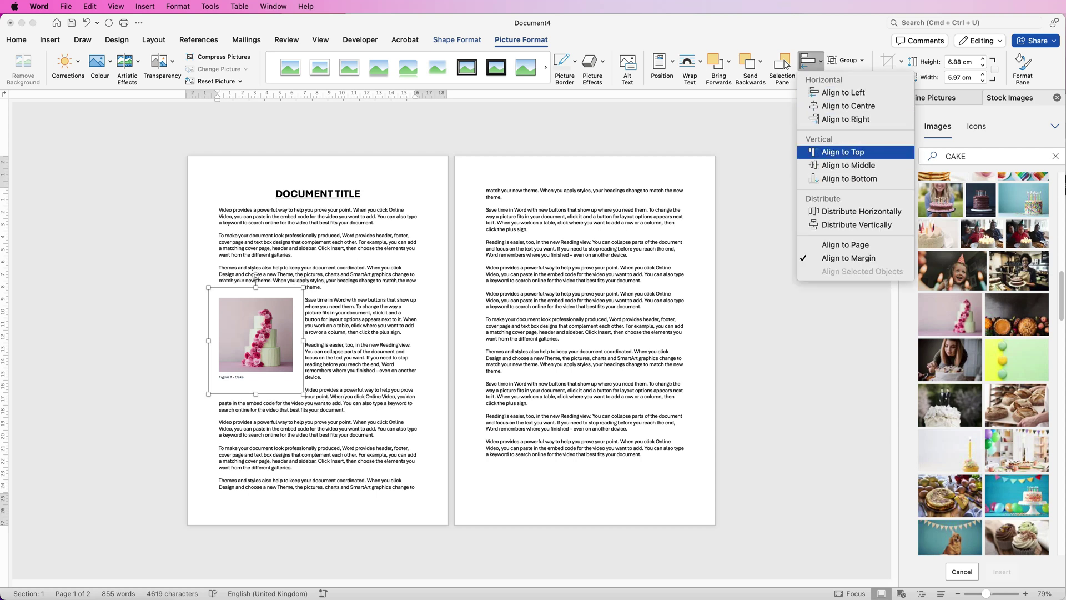
pyautogui.press('Escape')
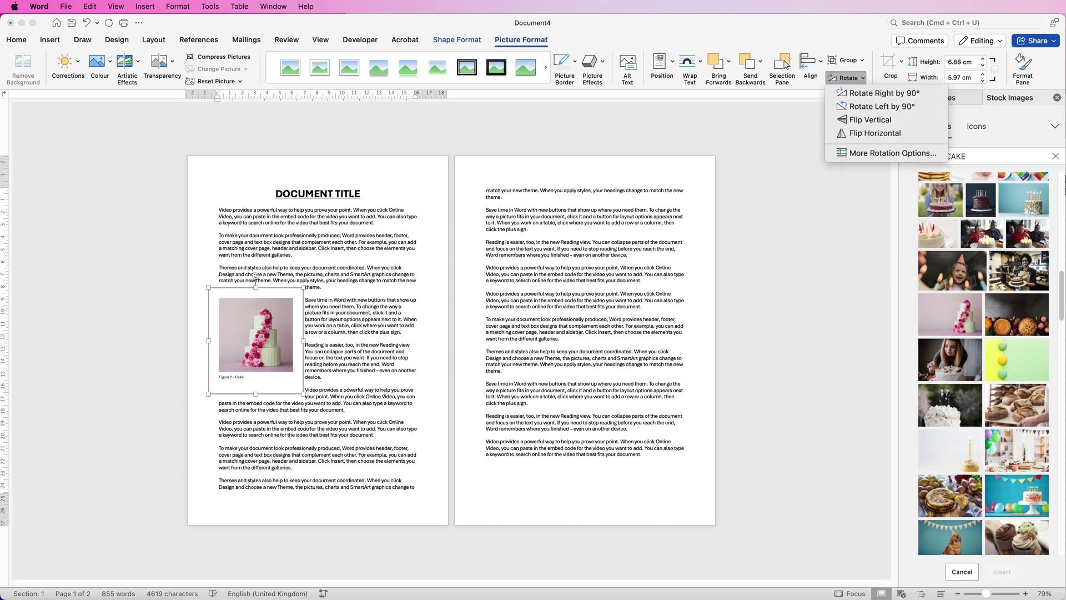
pyautogui.click(875, 133)
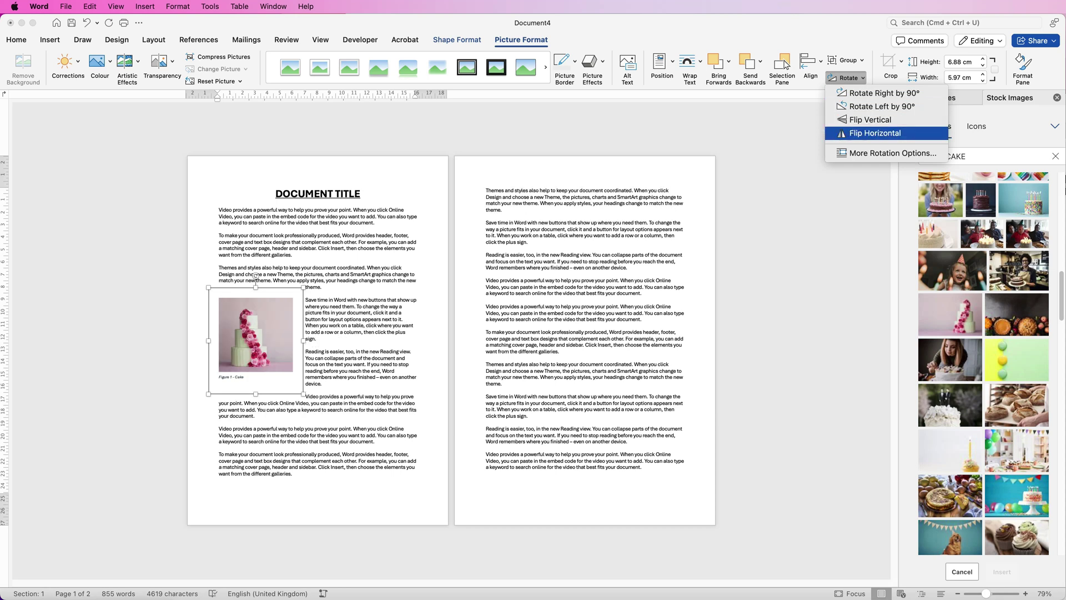
pyautogui.click(870, 119)
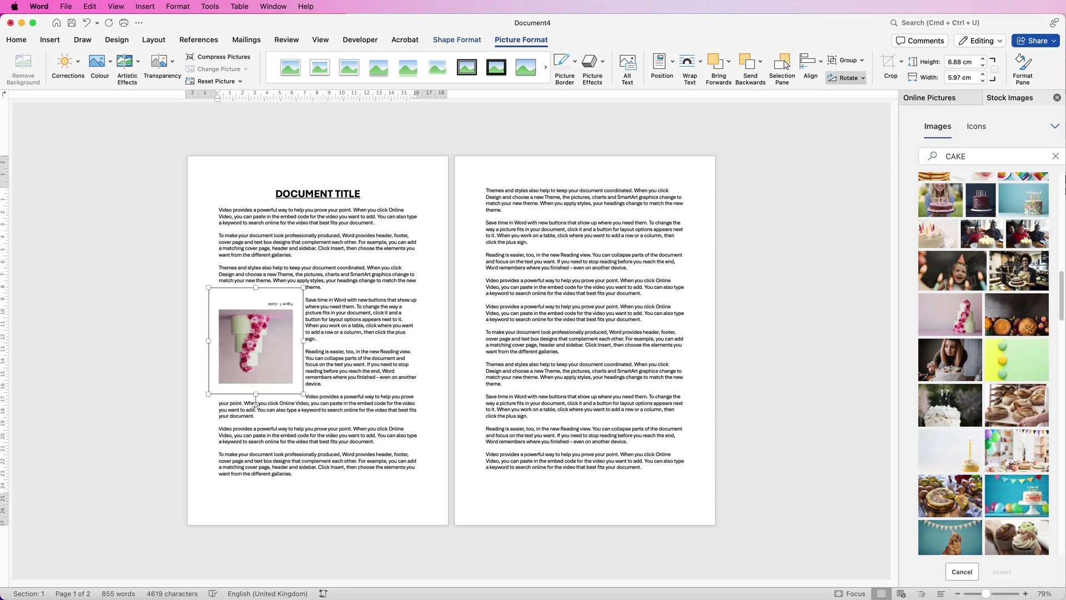
pyautogui.click(847, 78)
pyautogui.click(883, 93)
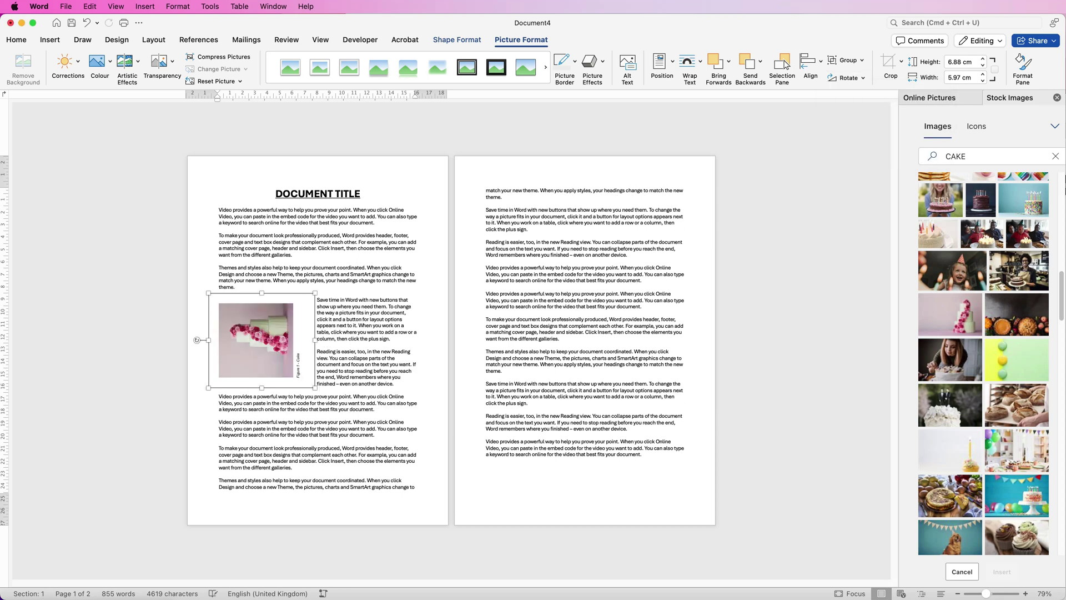
pyautogui.click(847, 78)
pyautogui.click(883, 93)
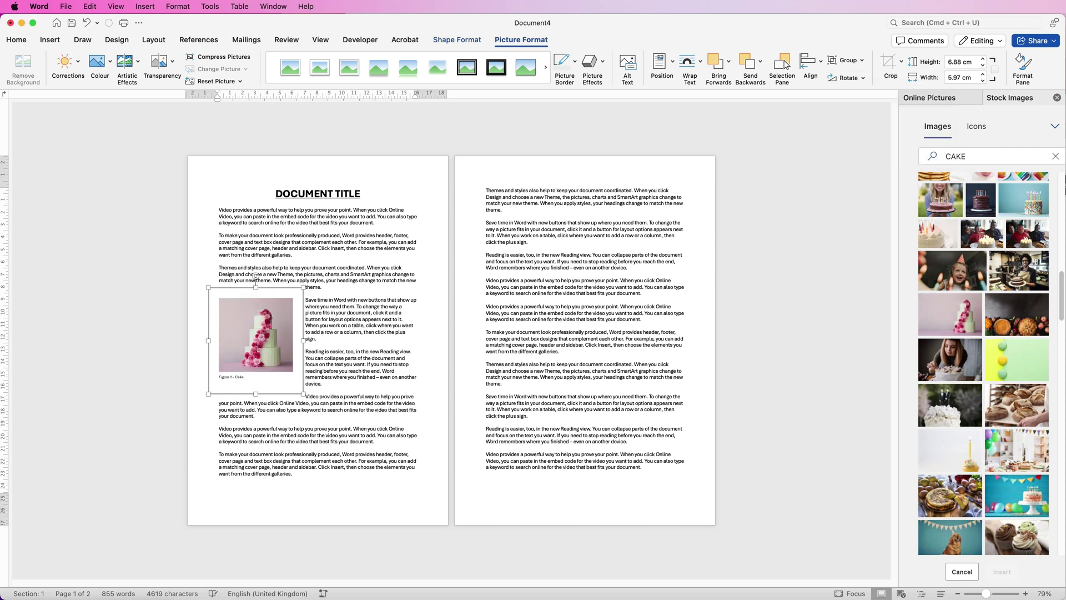
pyautogui.click(583, 489)
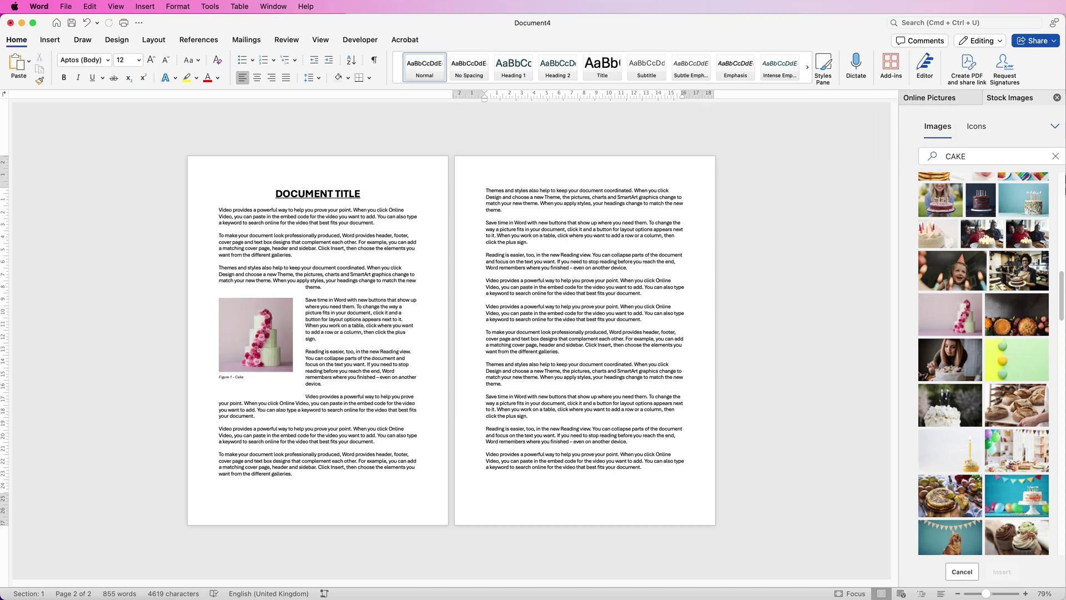